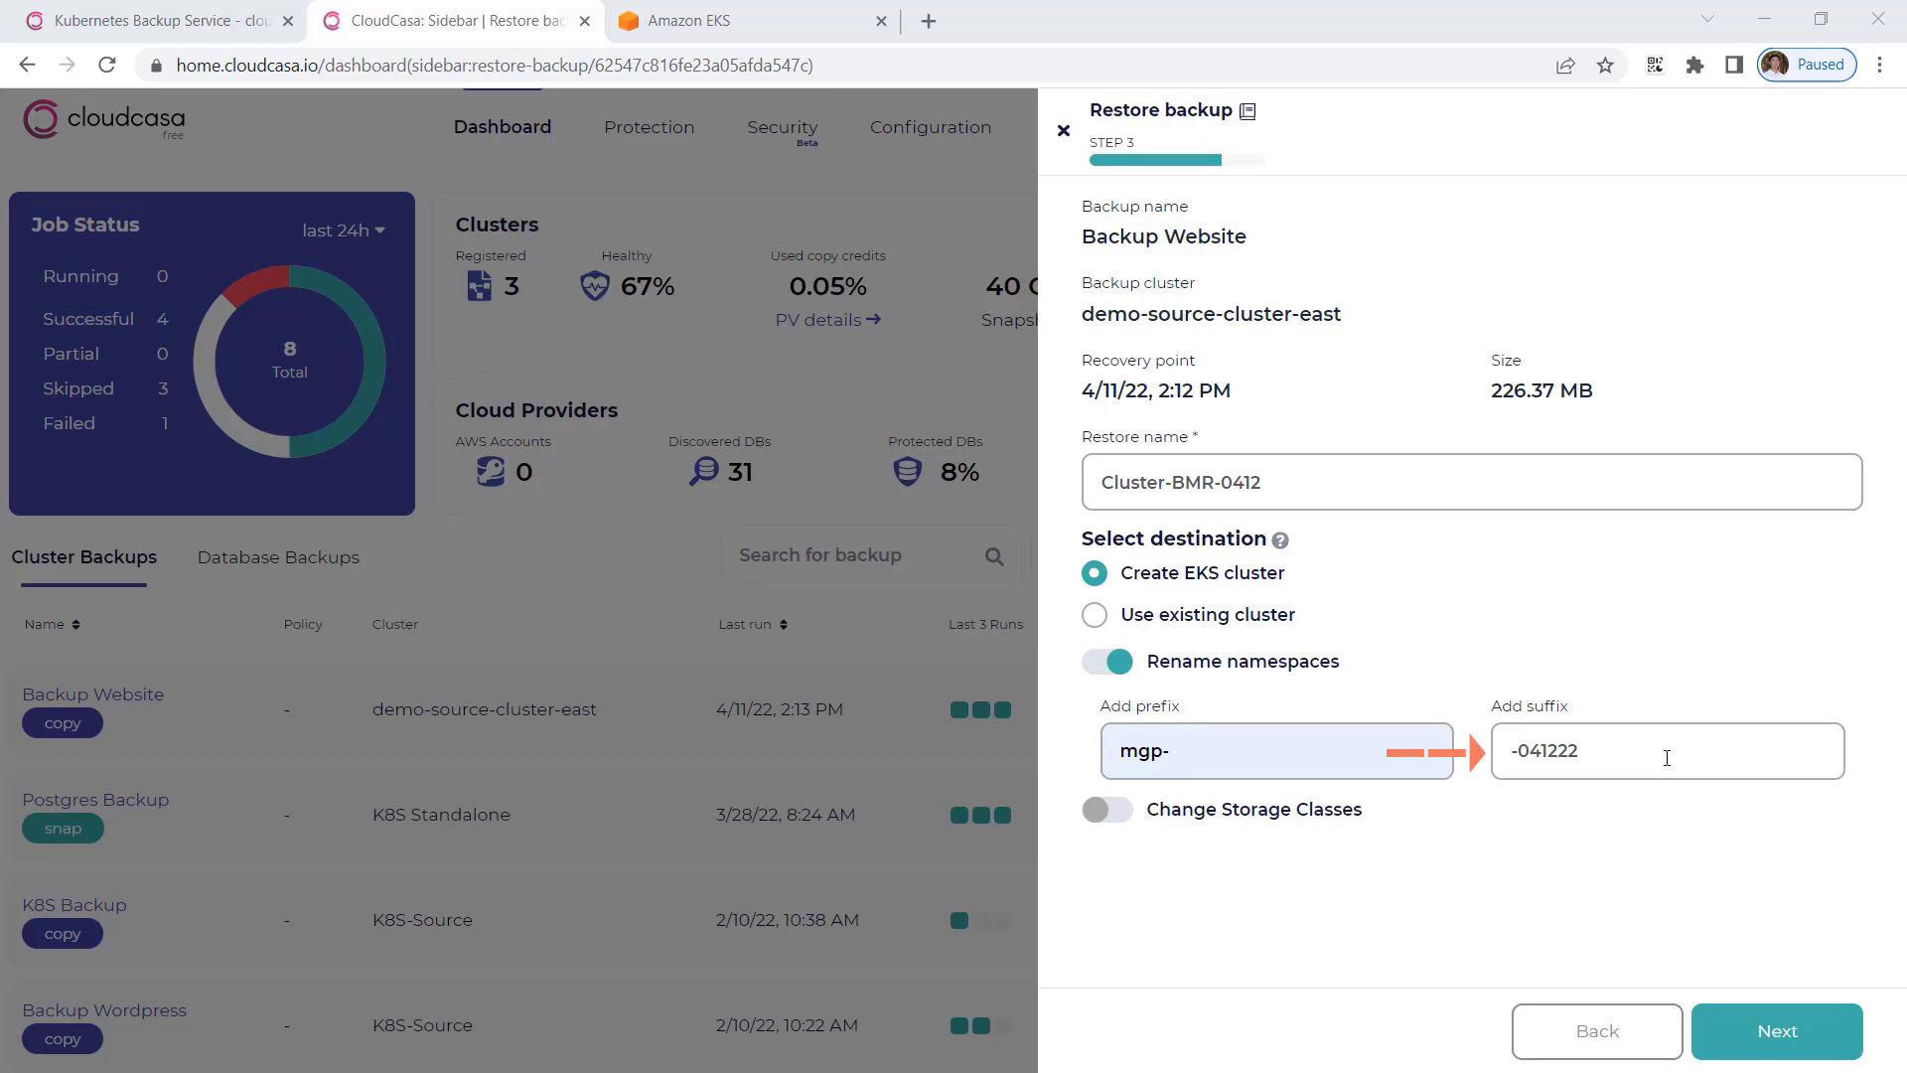
# Enable changing storage classes, map csi-hostpath-sc to gp2, and continue to the EKS cluster settings.
pyautogui.click(1175, 812)
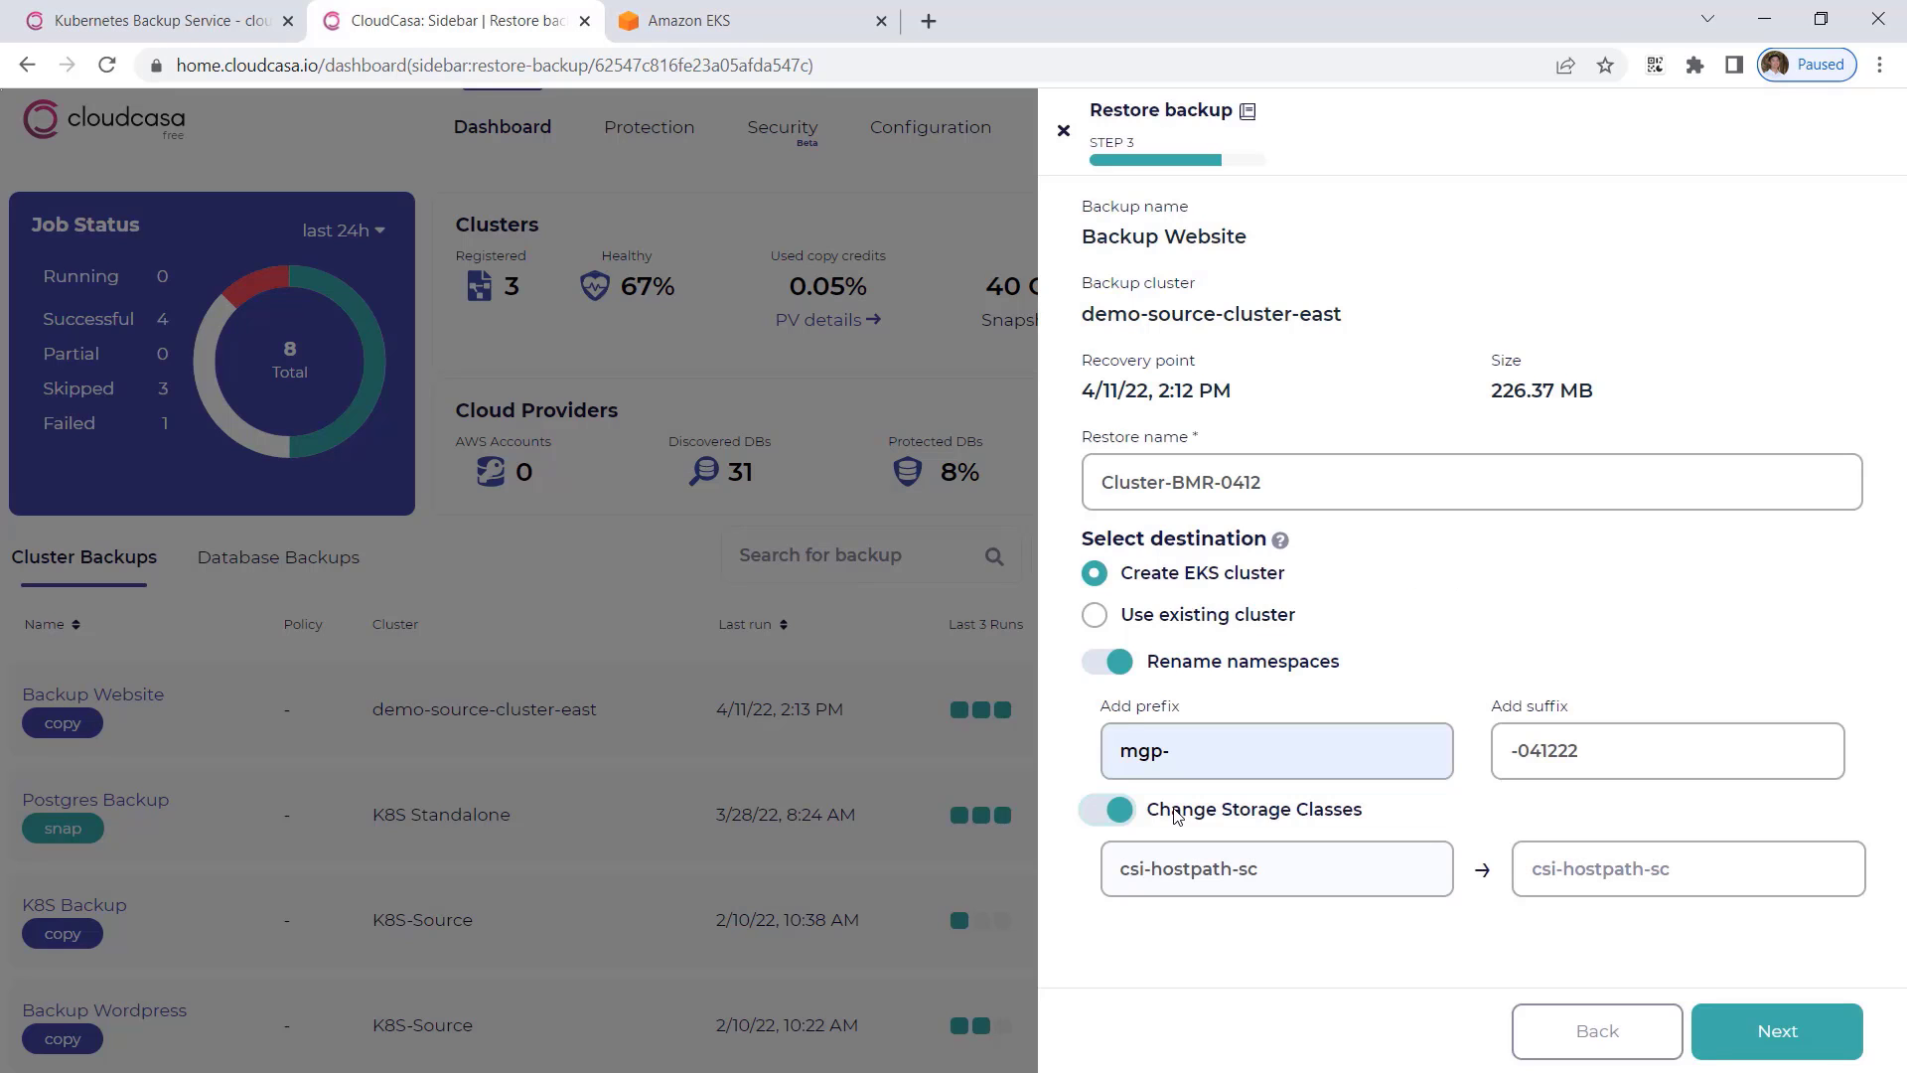
pyautogui.click(1563, 874)
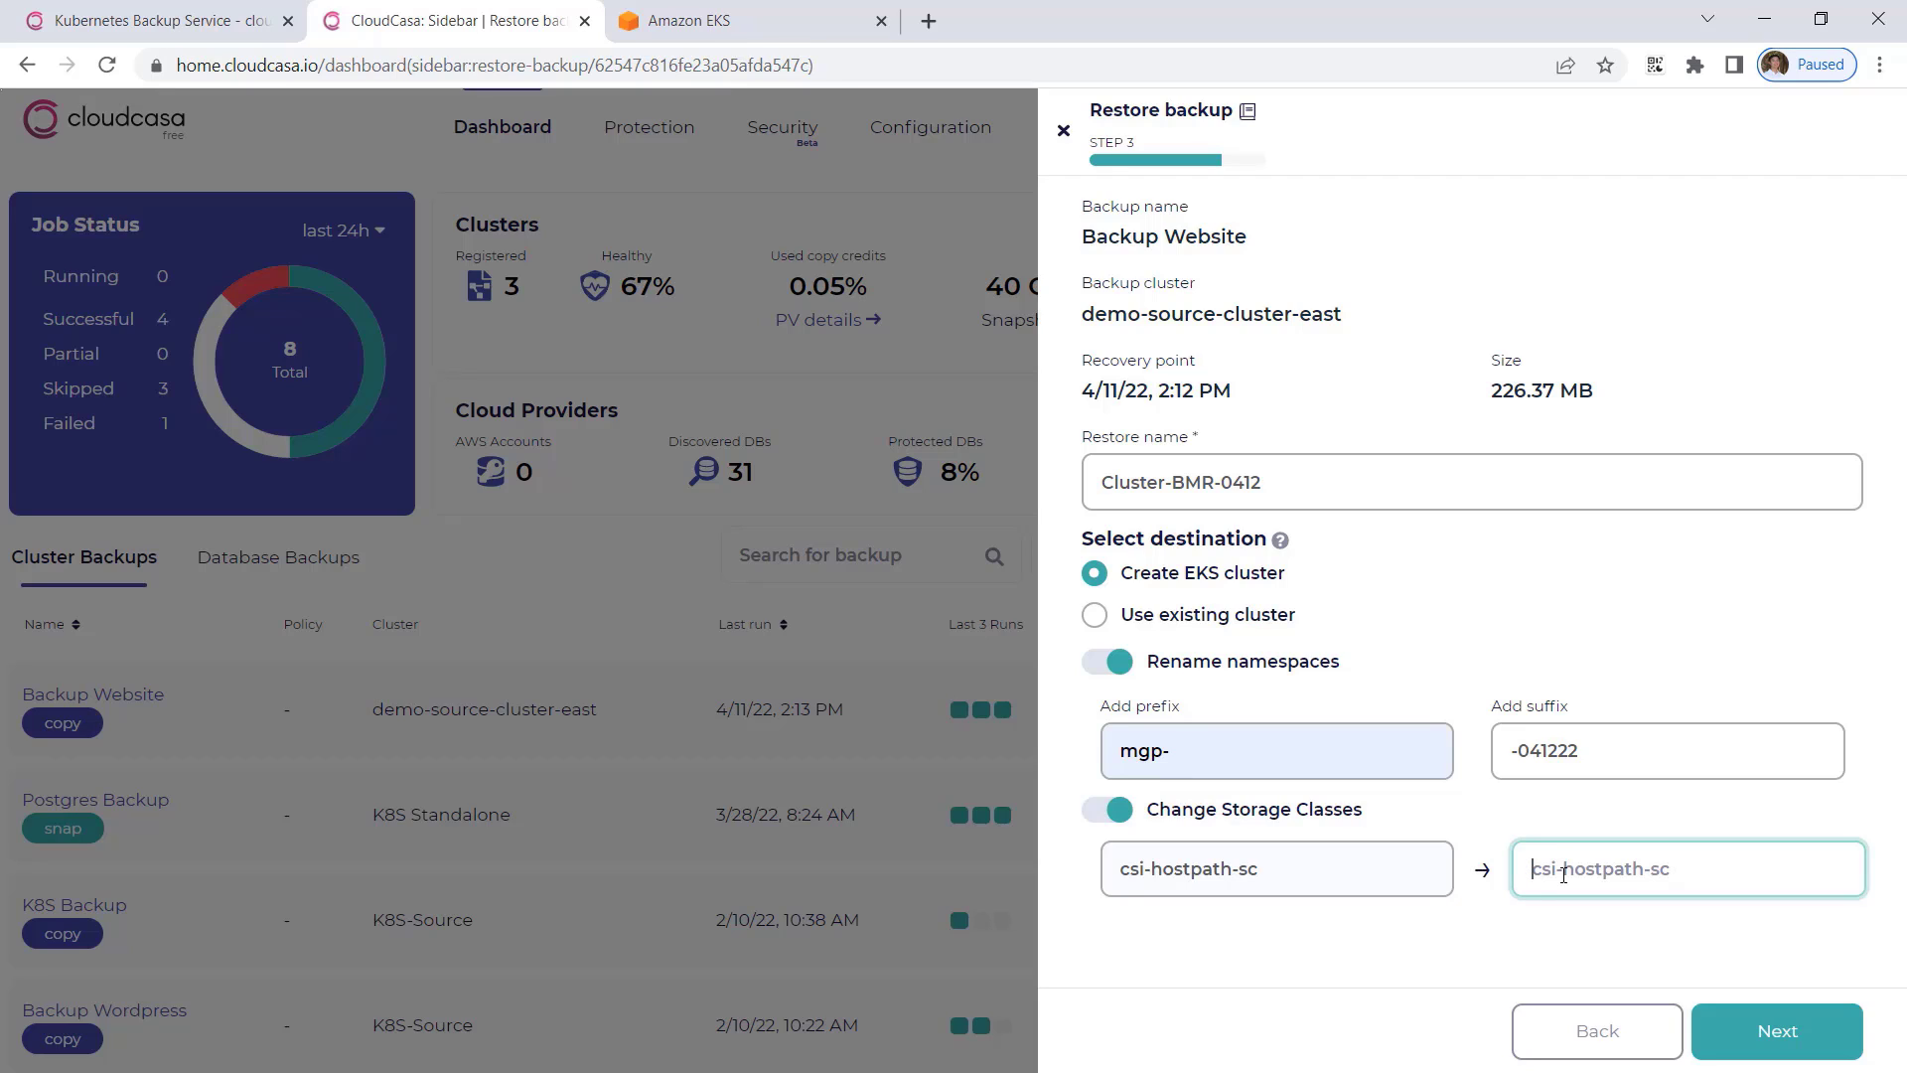
pyautogui.write('gp2')
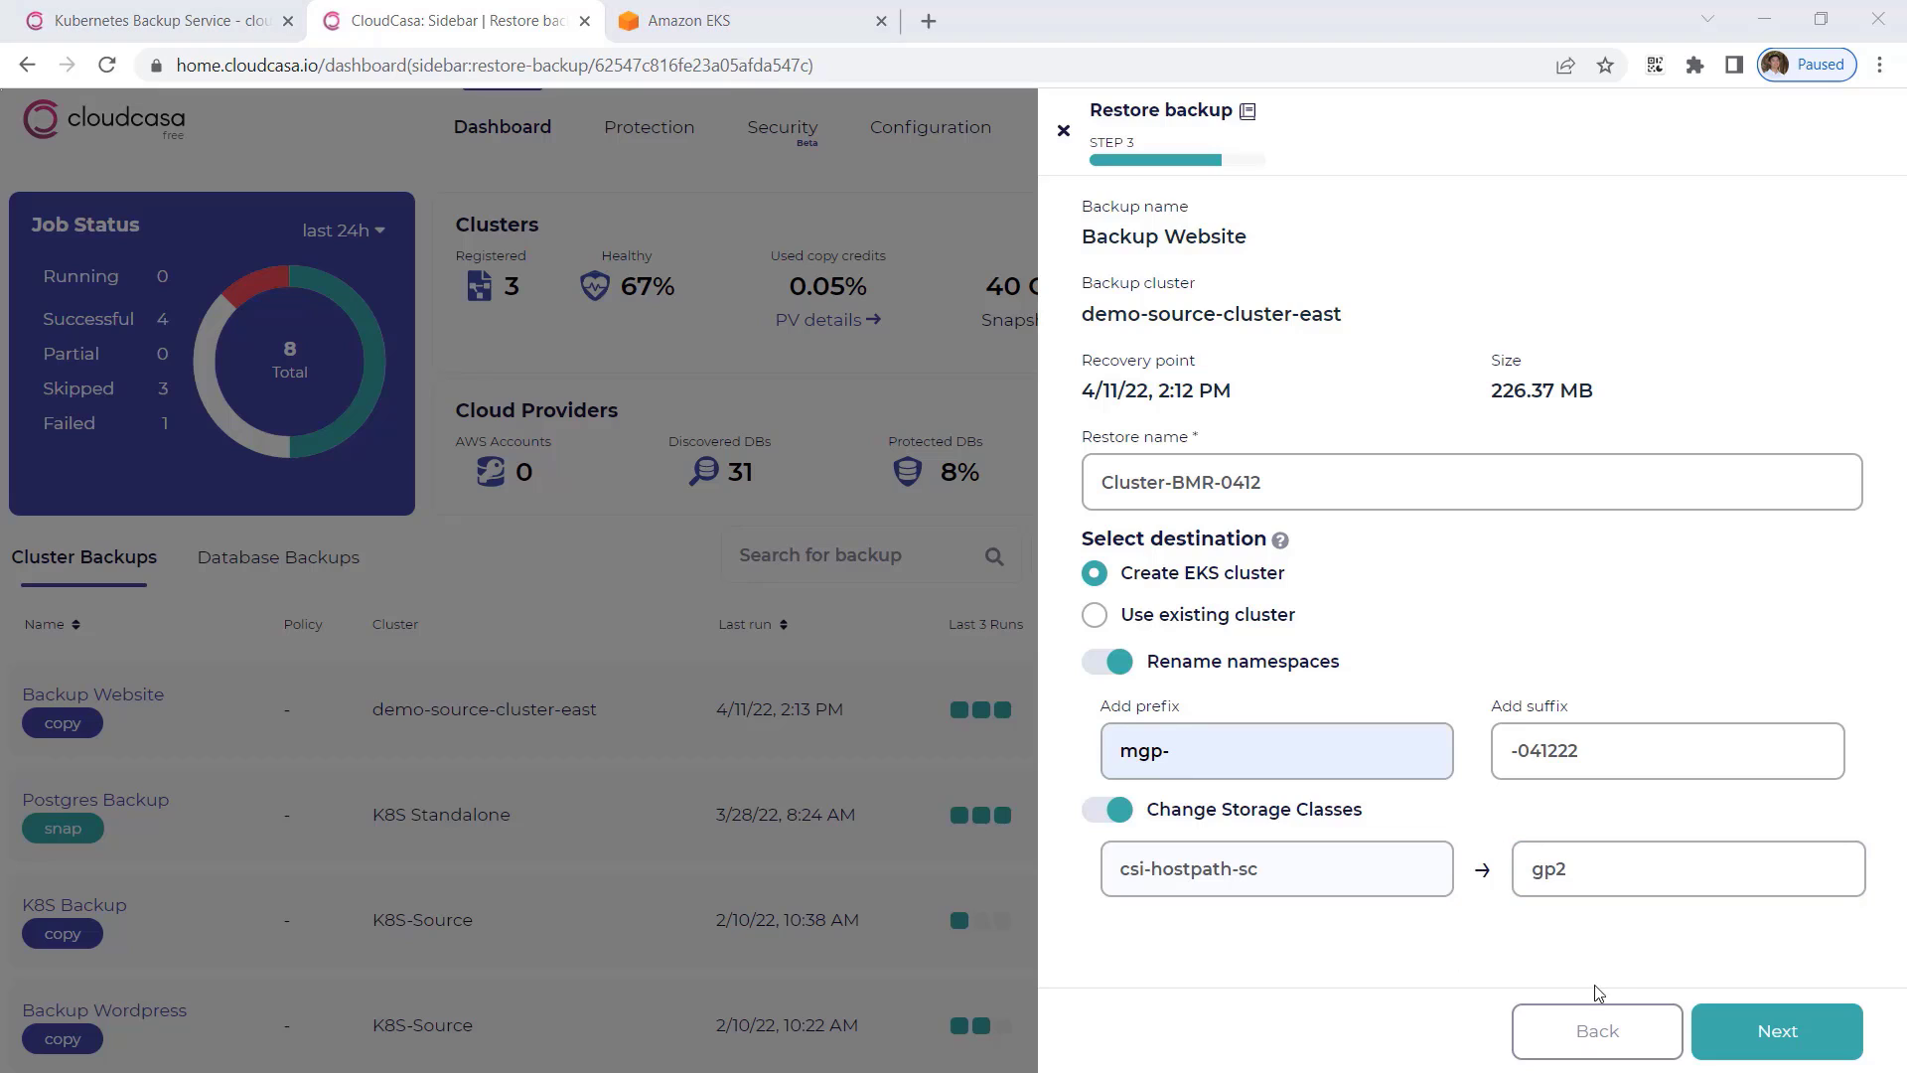
pyautogui.click(1805, 1041)
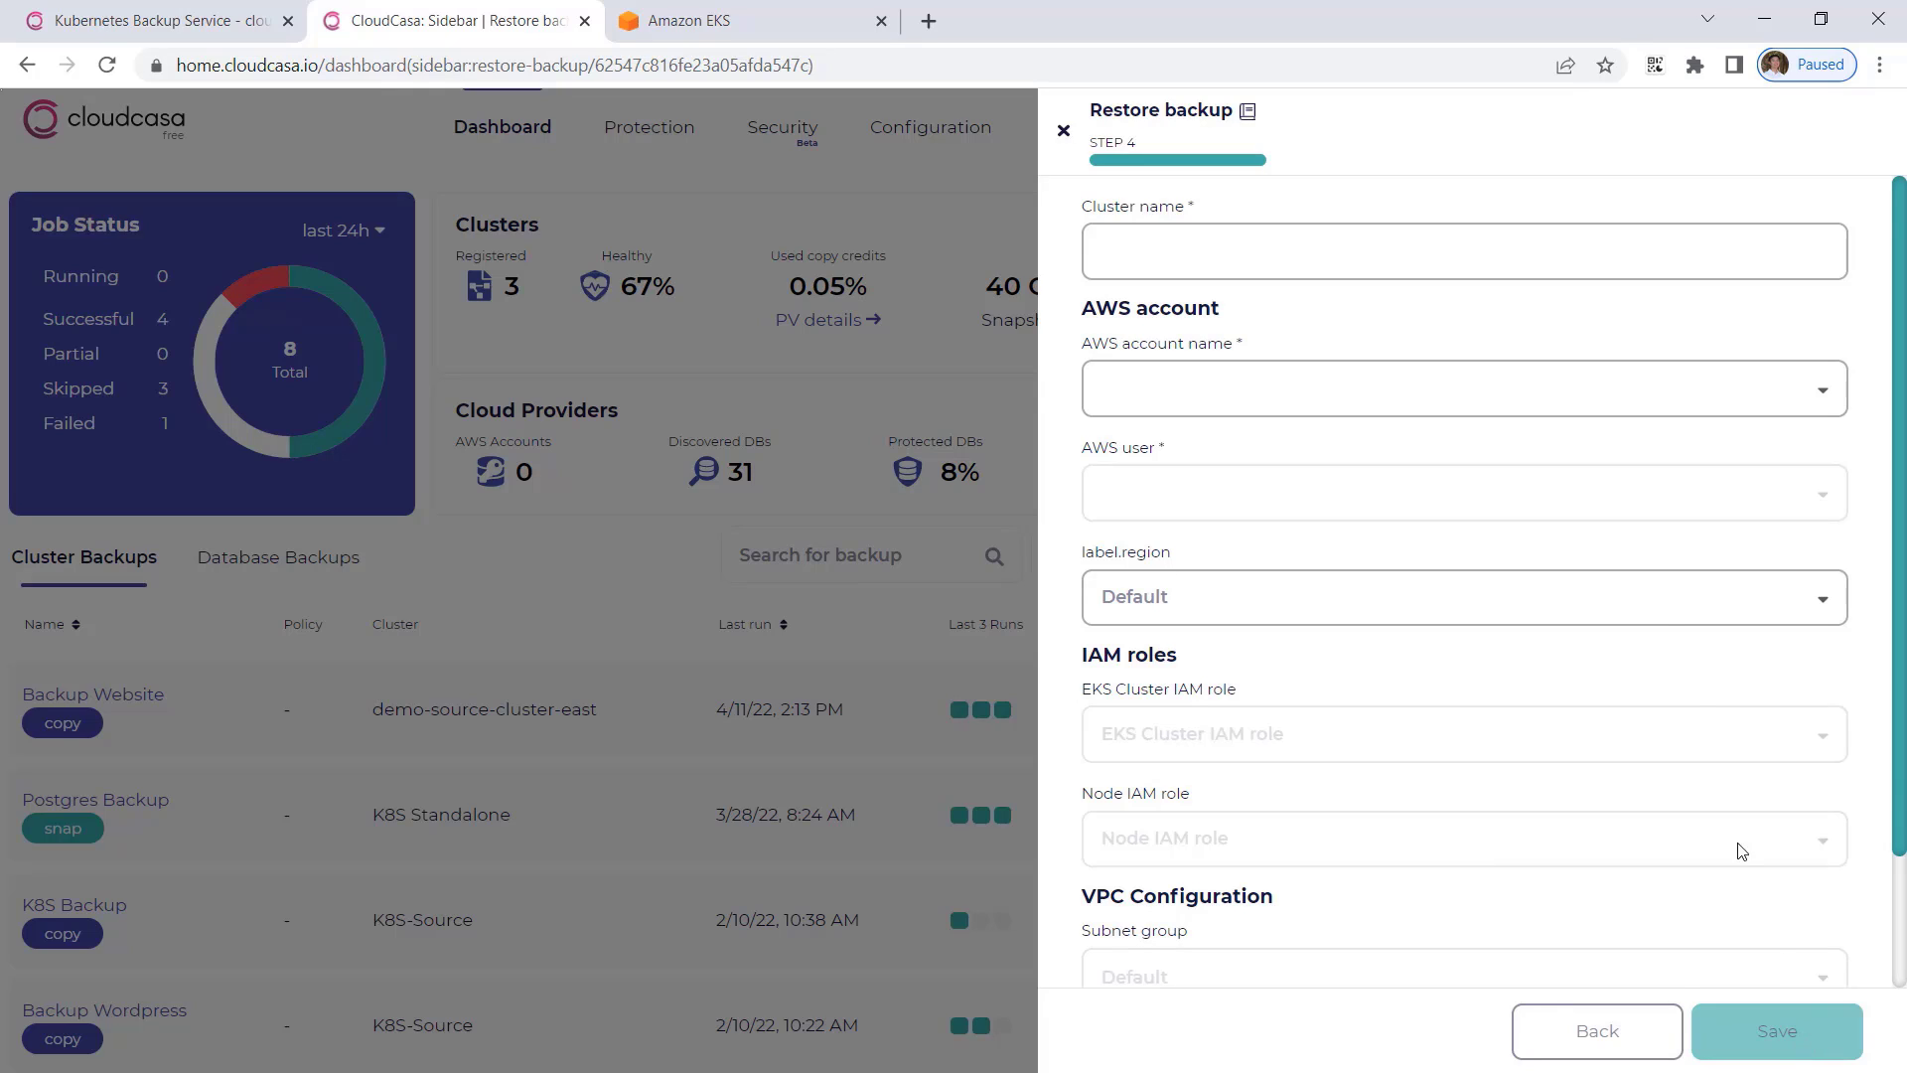
# Name the new EKS cluster mgp-clusterbmr-041222.
pyautogui.click(1305, 252)
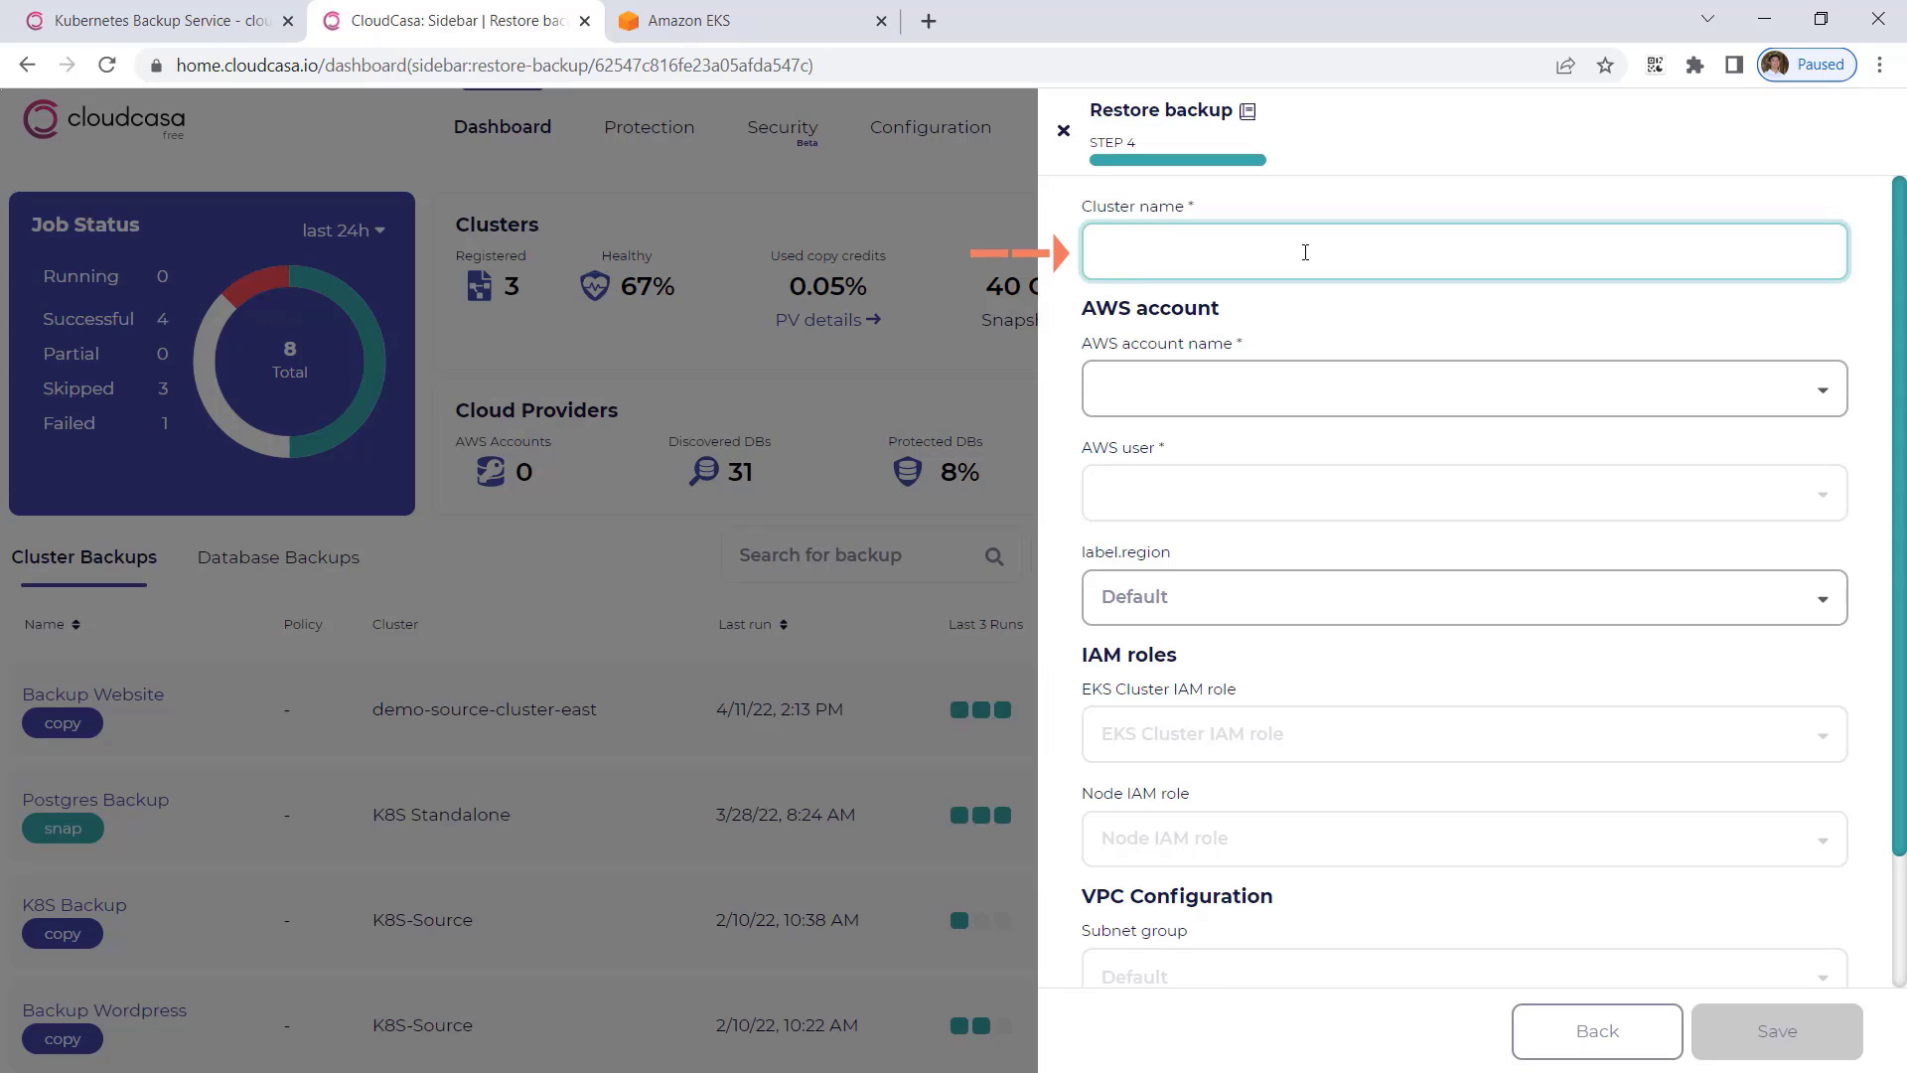
pyautogui.write('mgp-clusterbmr-0')
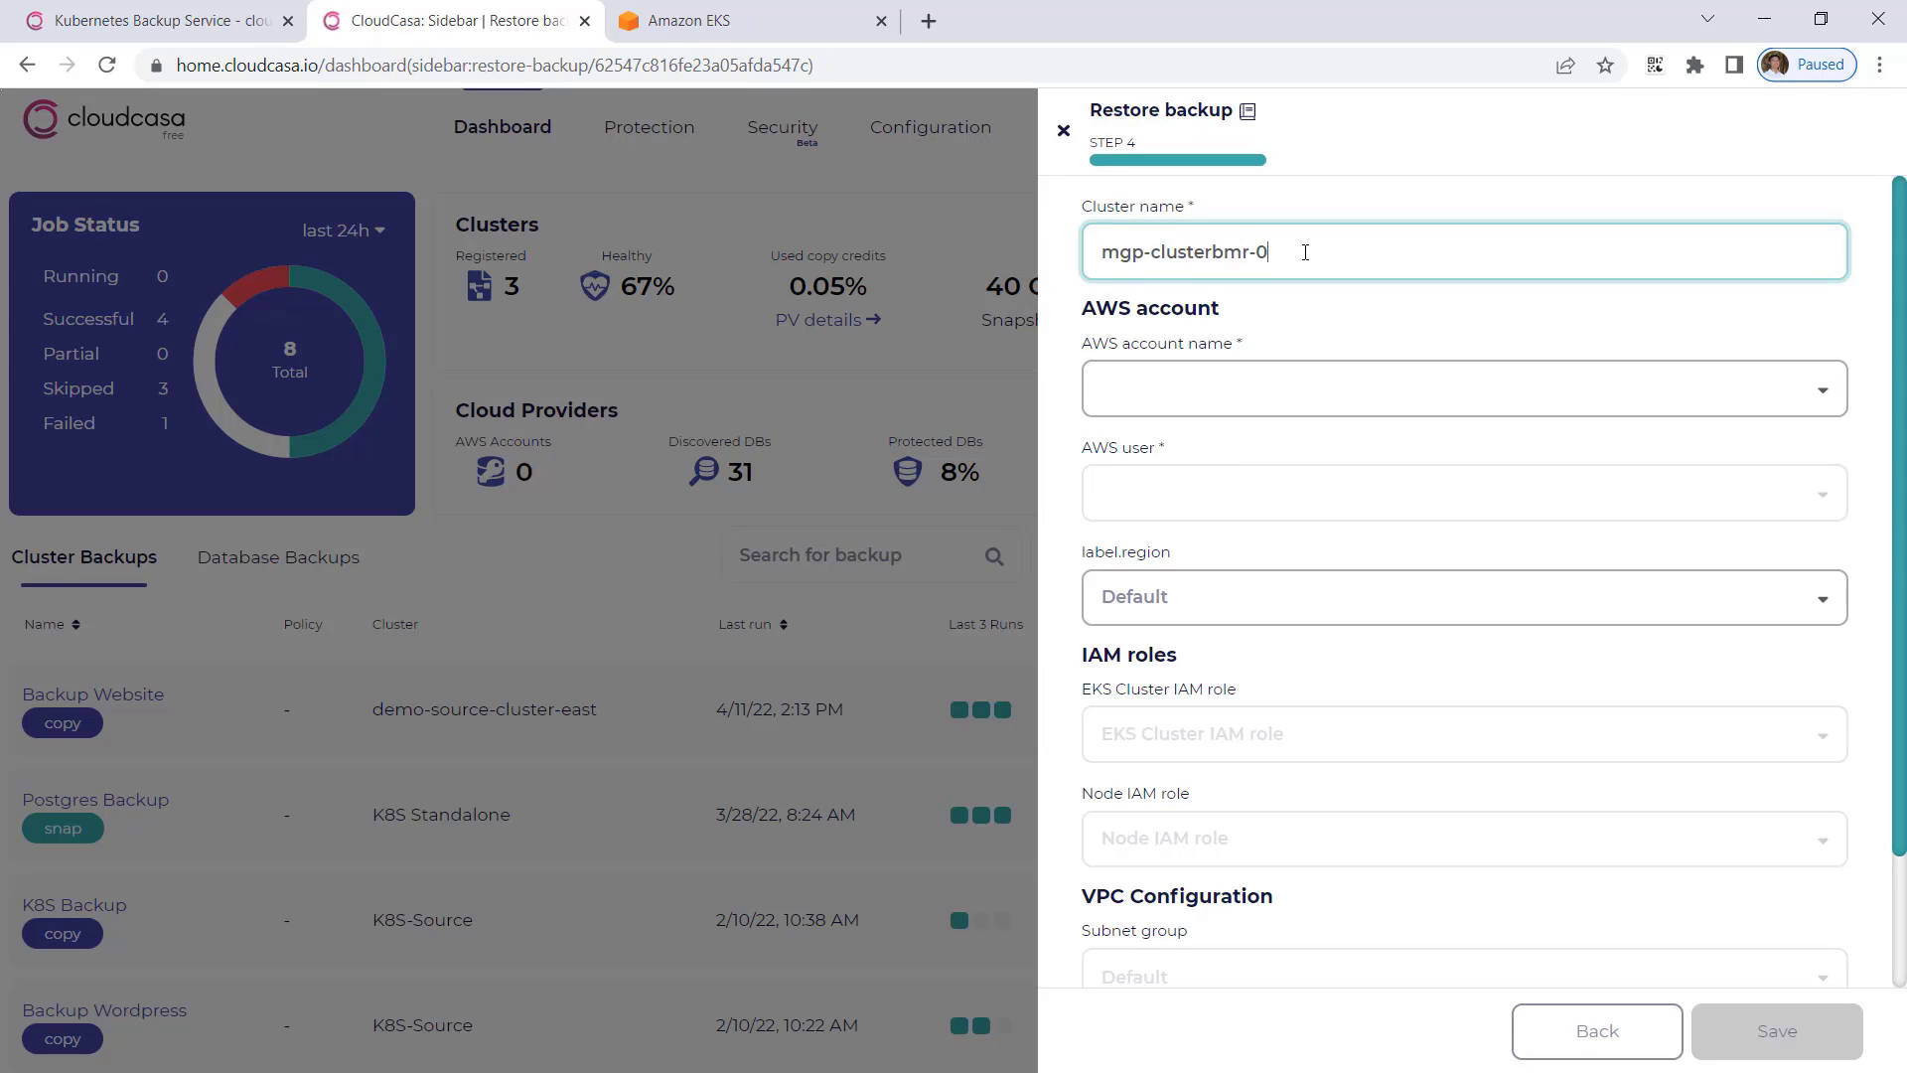
pyautogui.write('41222')
pyautogui.press('Tab')
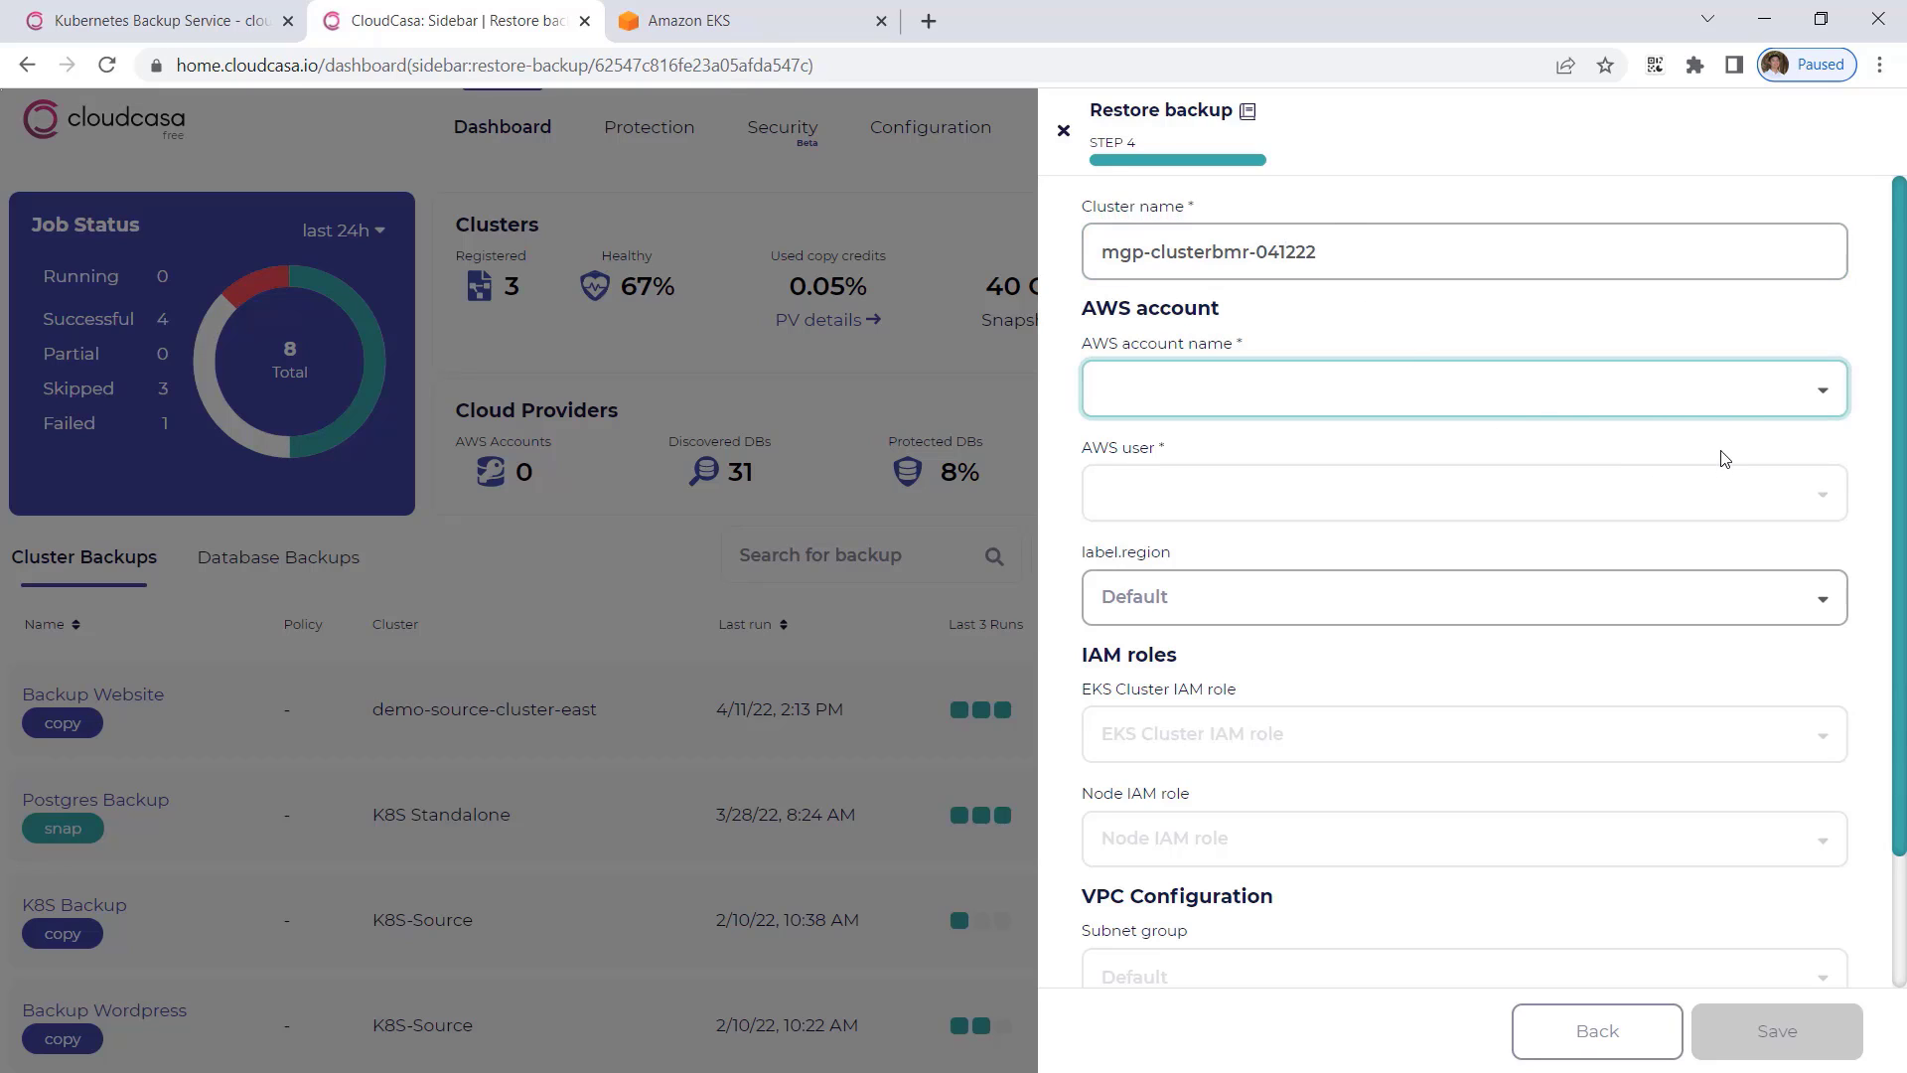
# Select the listed AWS account, then search for and choose the AWS user who gets access to the cluster.
pyautogui.click(1700, 409)
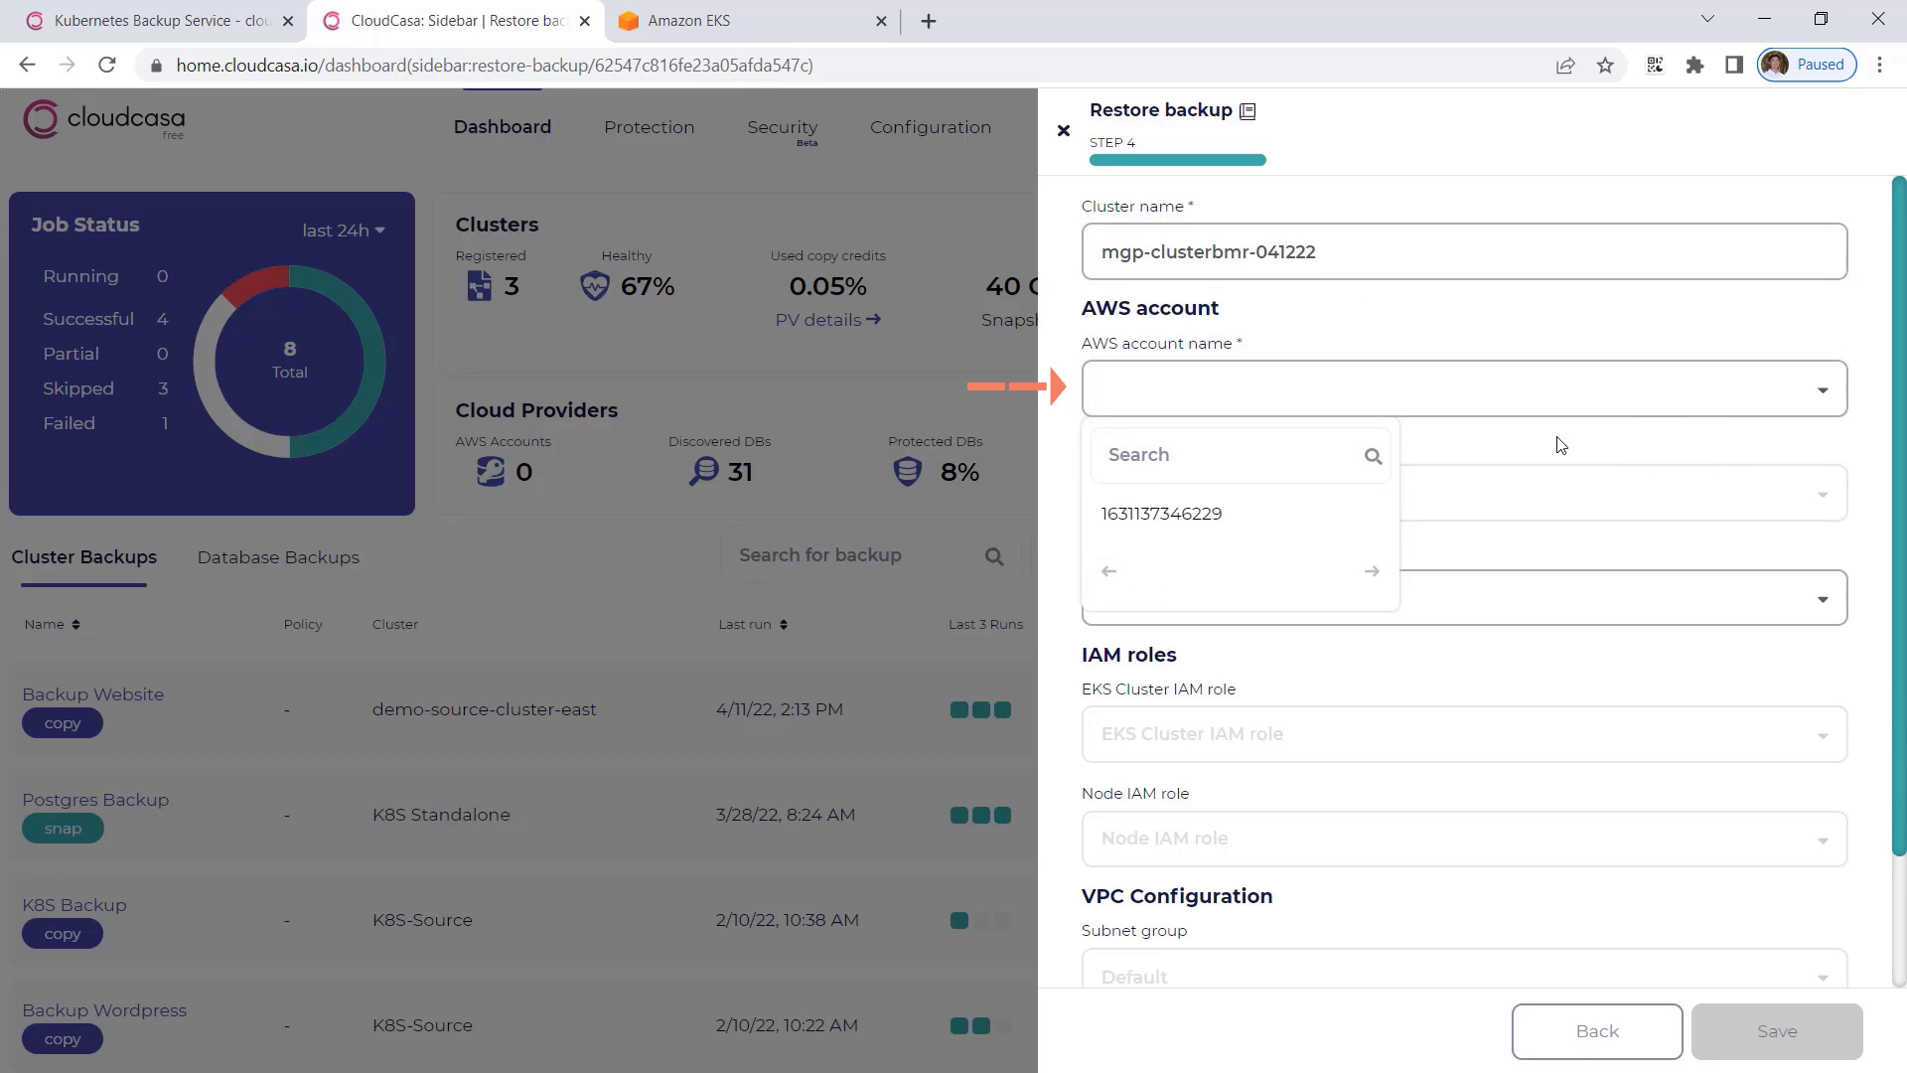
pyautogui.click(1281, 516)
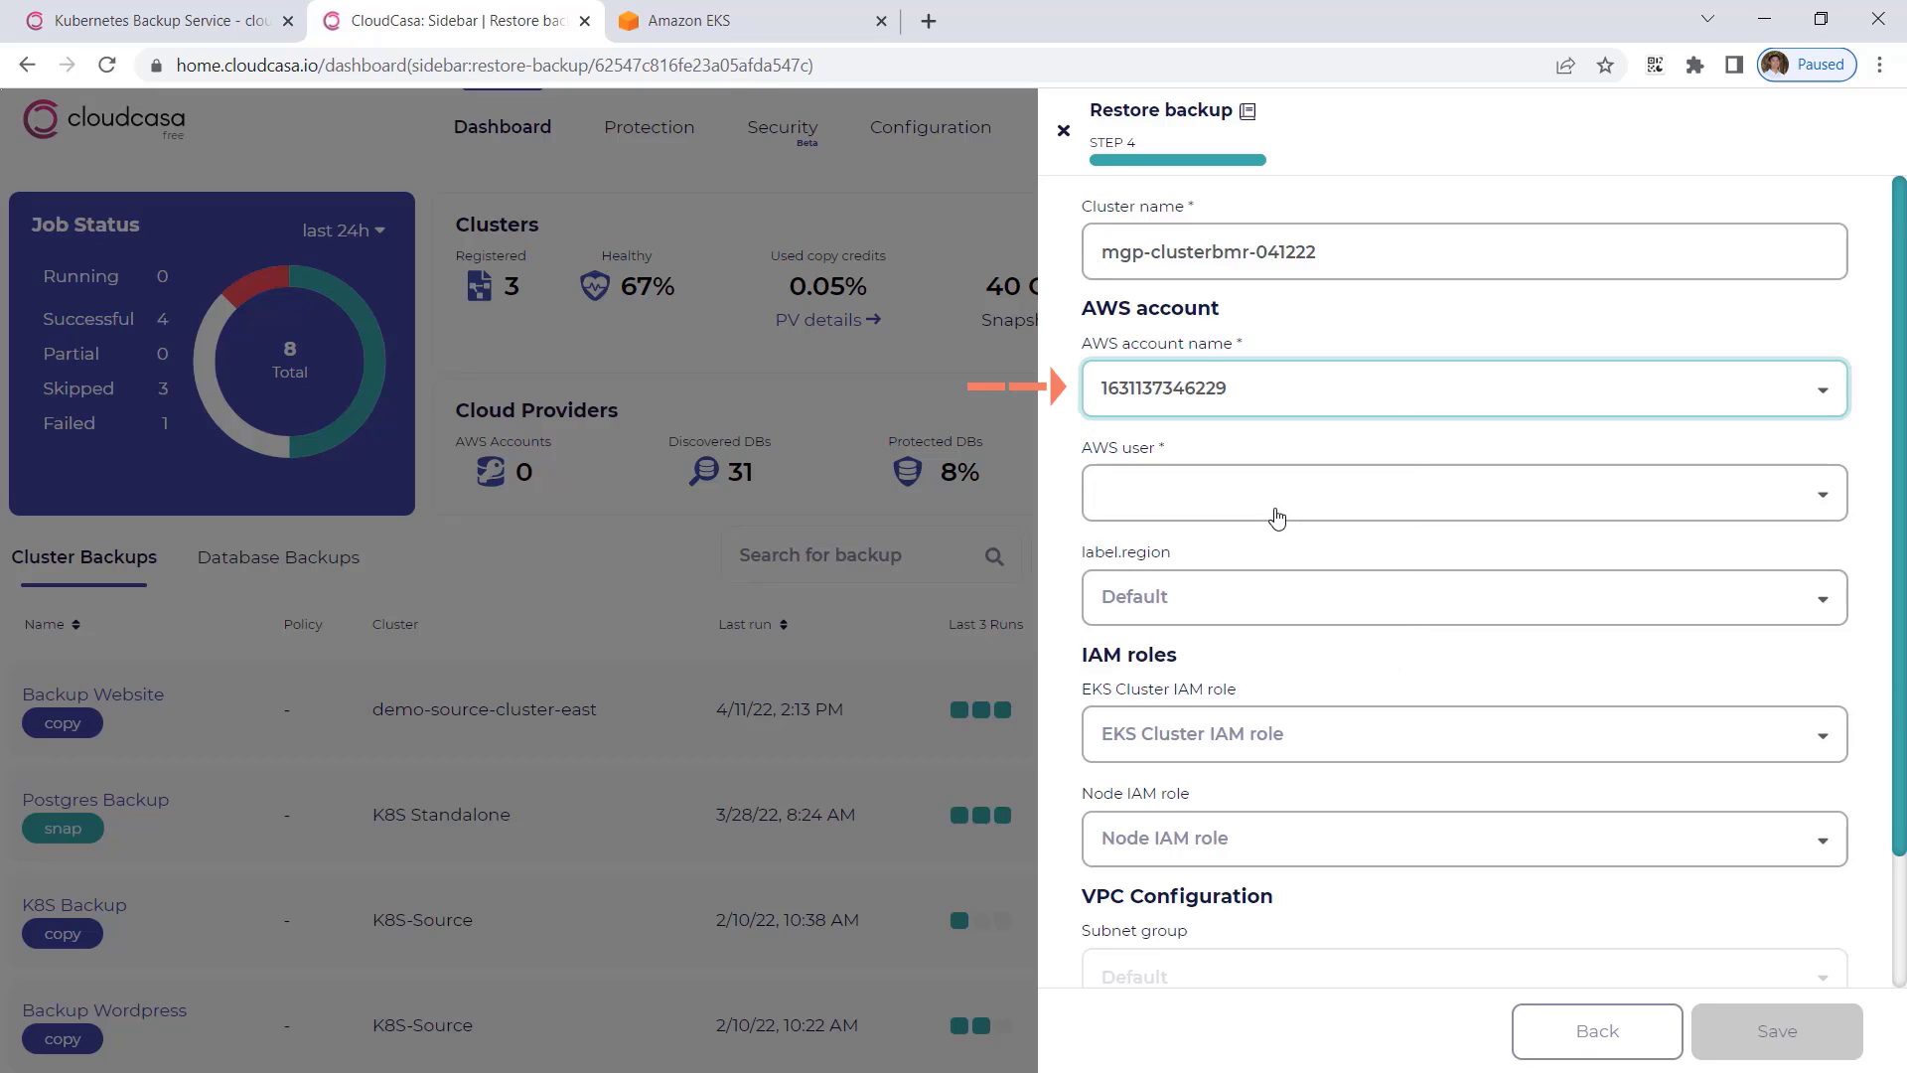
pyautogui.click(1275, 515)
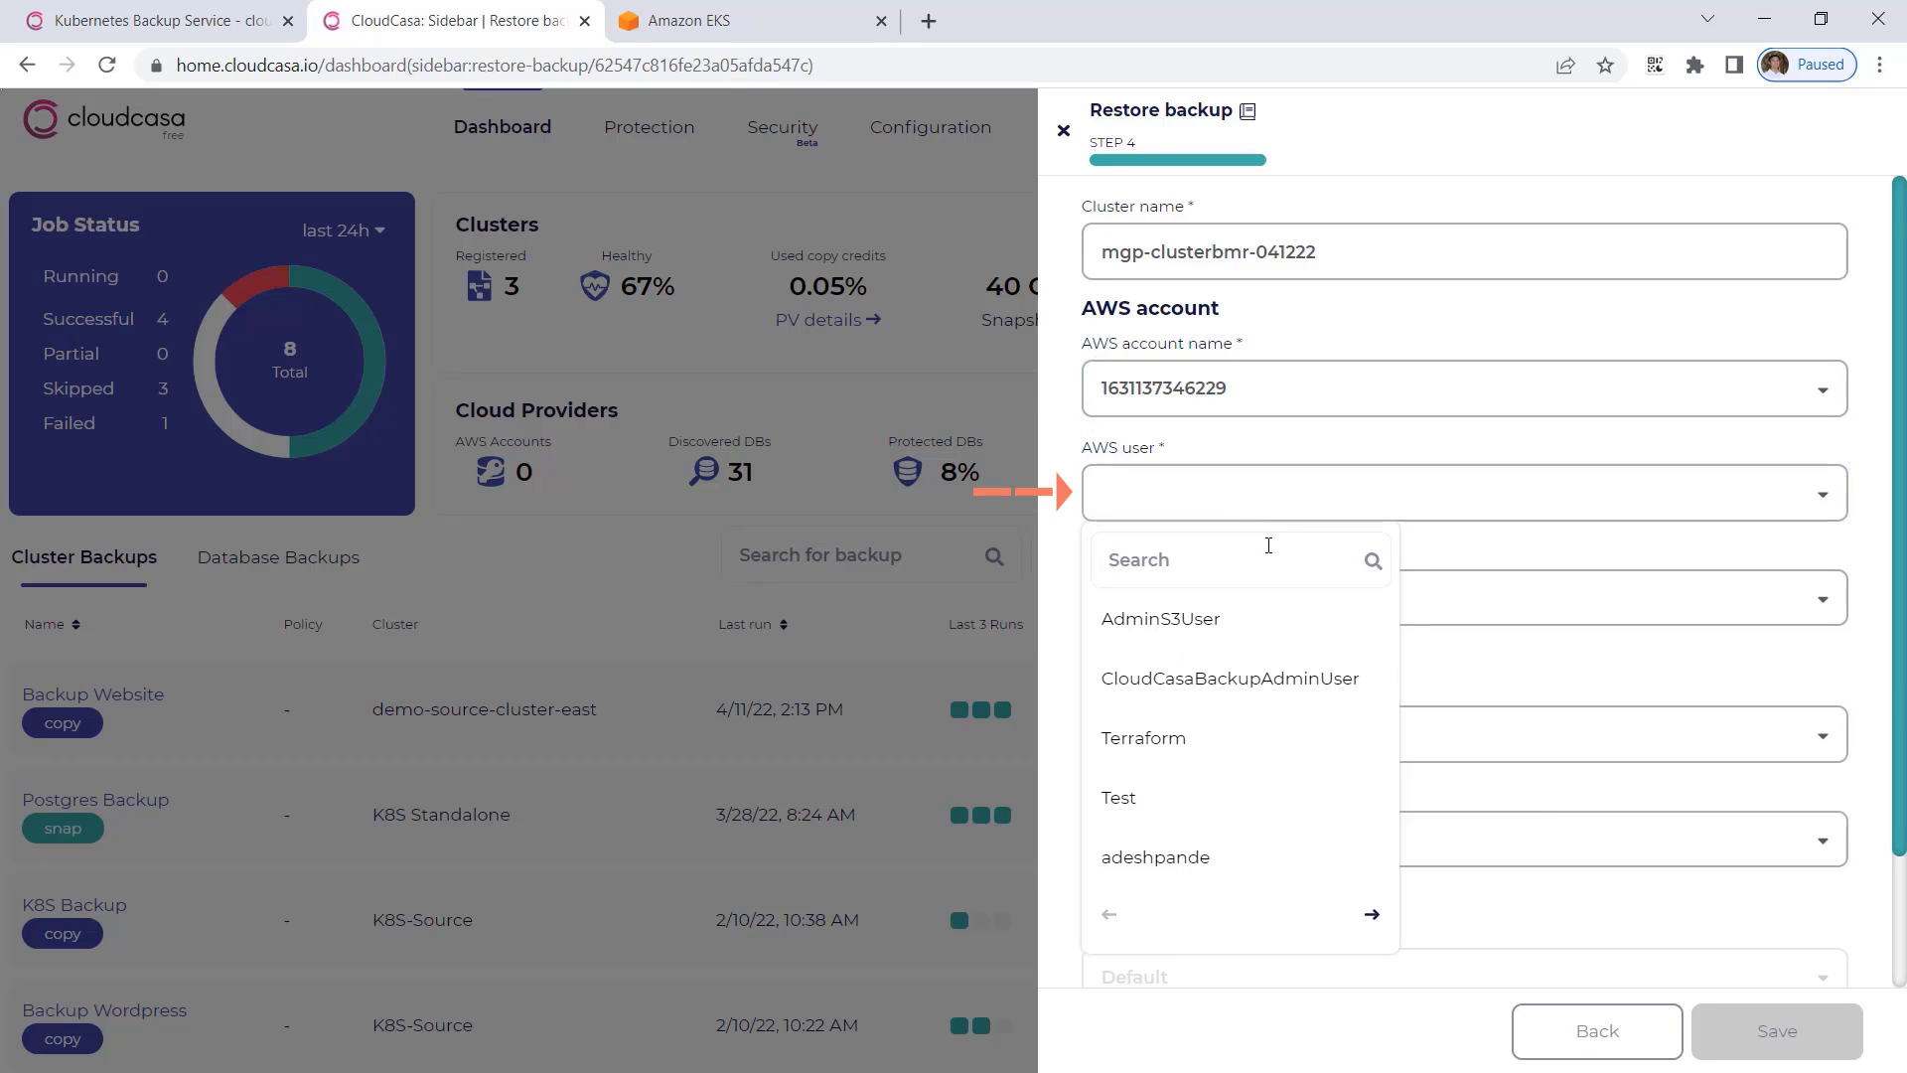
pyautogui.click(1268, 545)
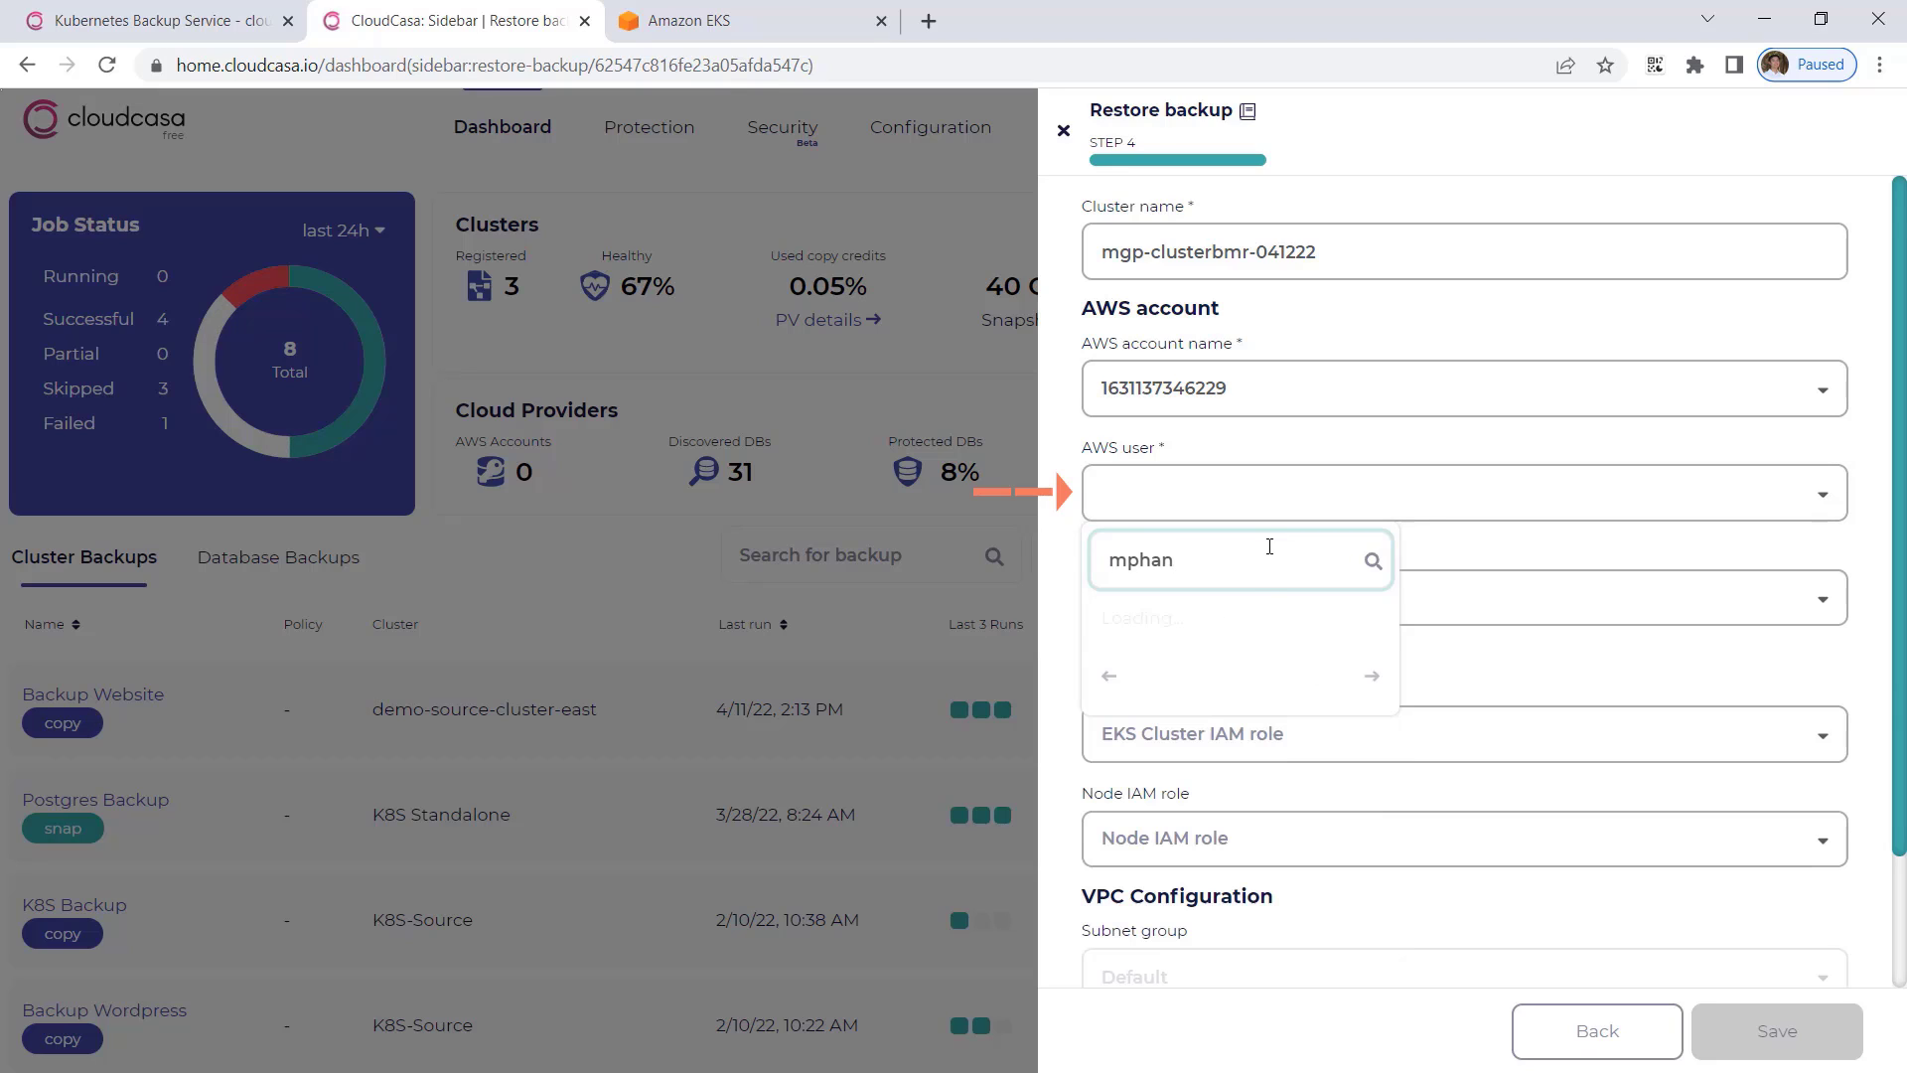
pyautogui.click(1188, 630)
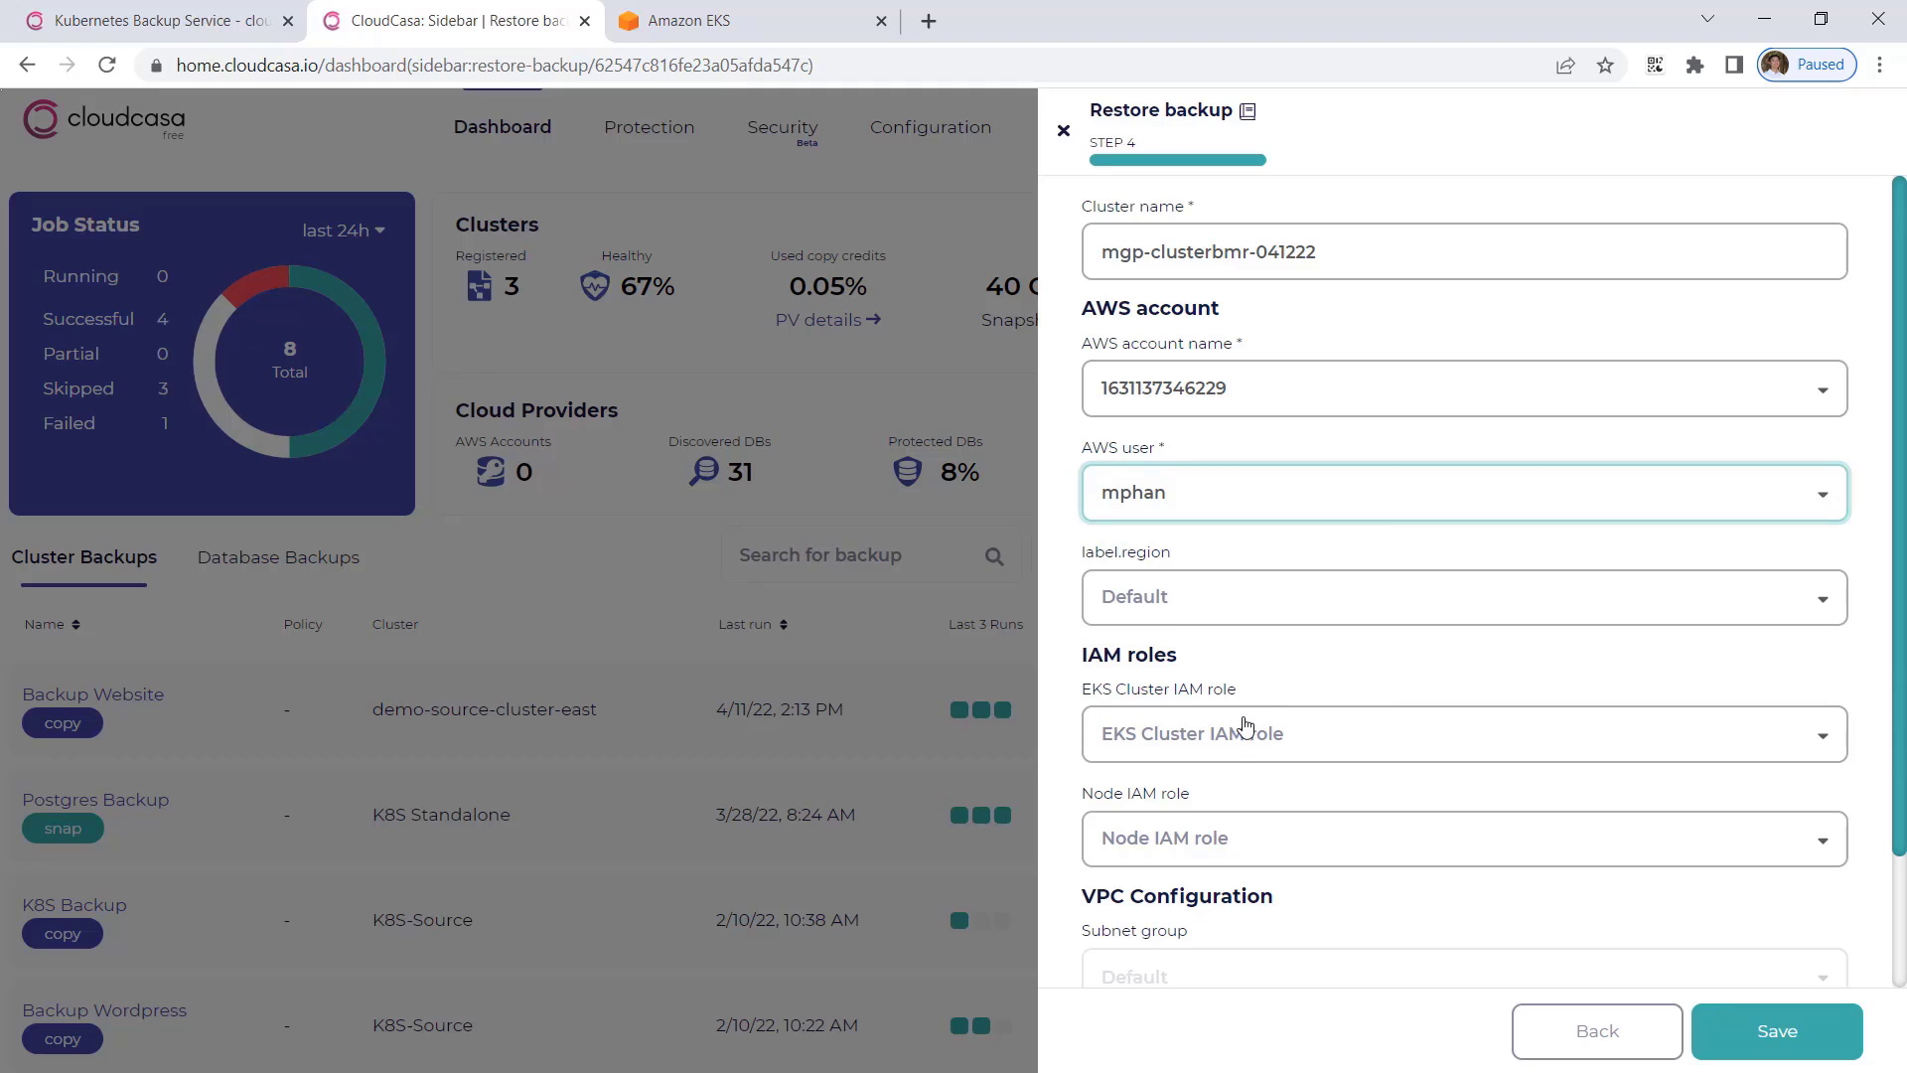
# Set the region of the new cluster to us-east-1.
pyautogui.click(1266, 616)
pyautogui.scroll(-3, 1204, 473)
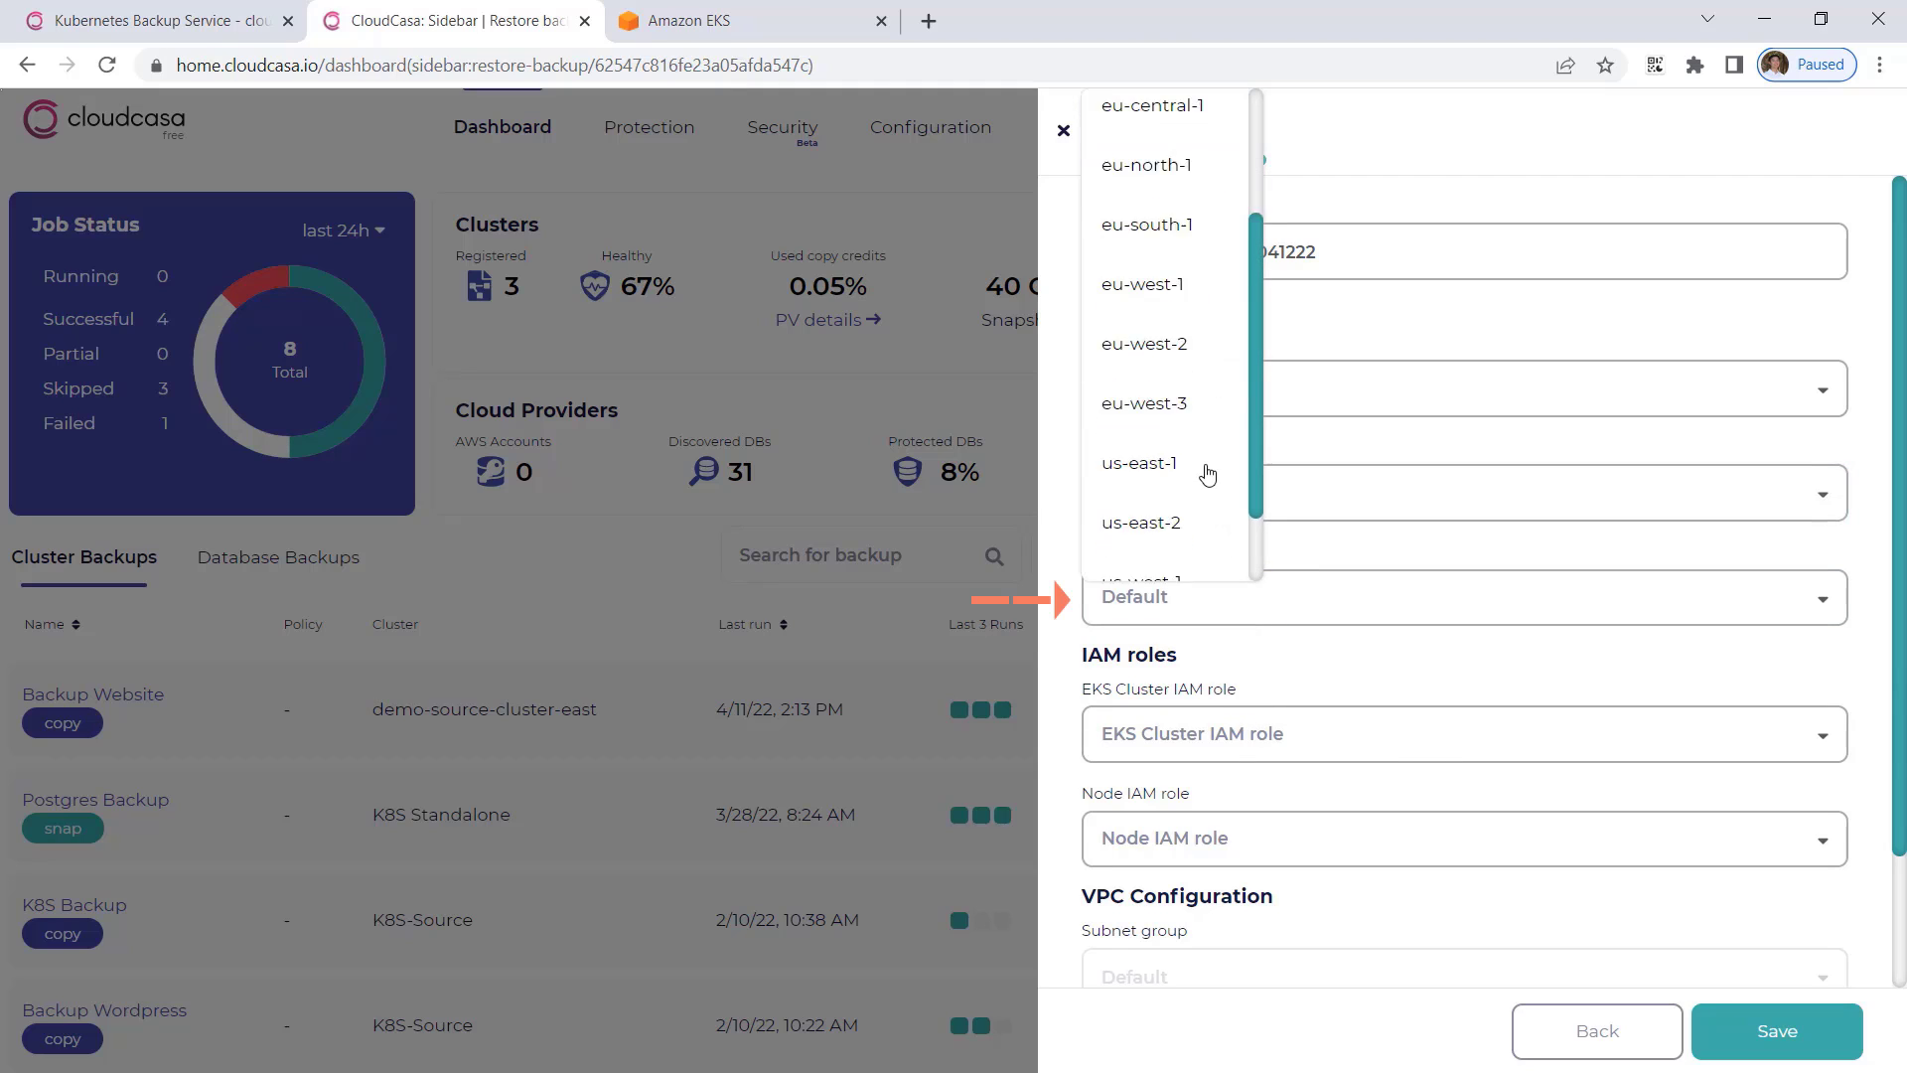
pyautogui.click(1160, 369)
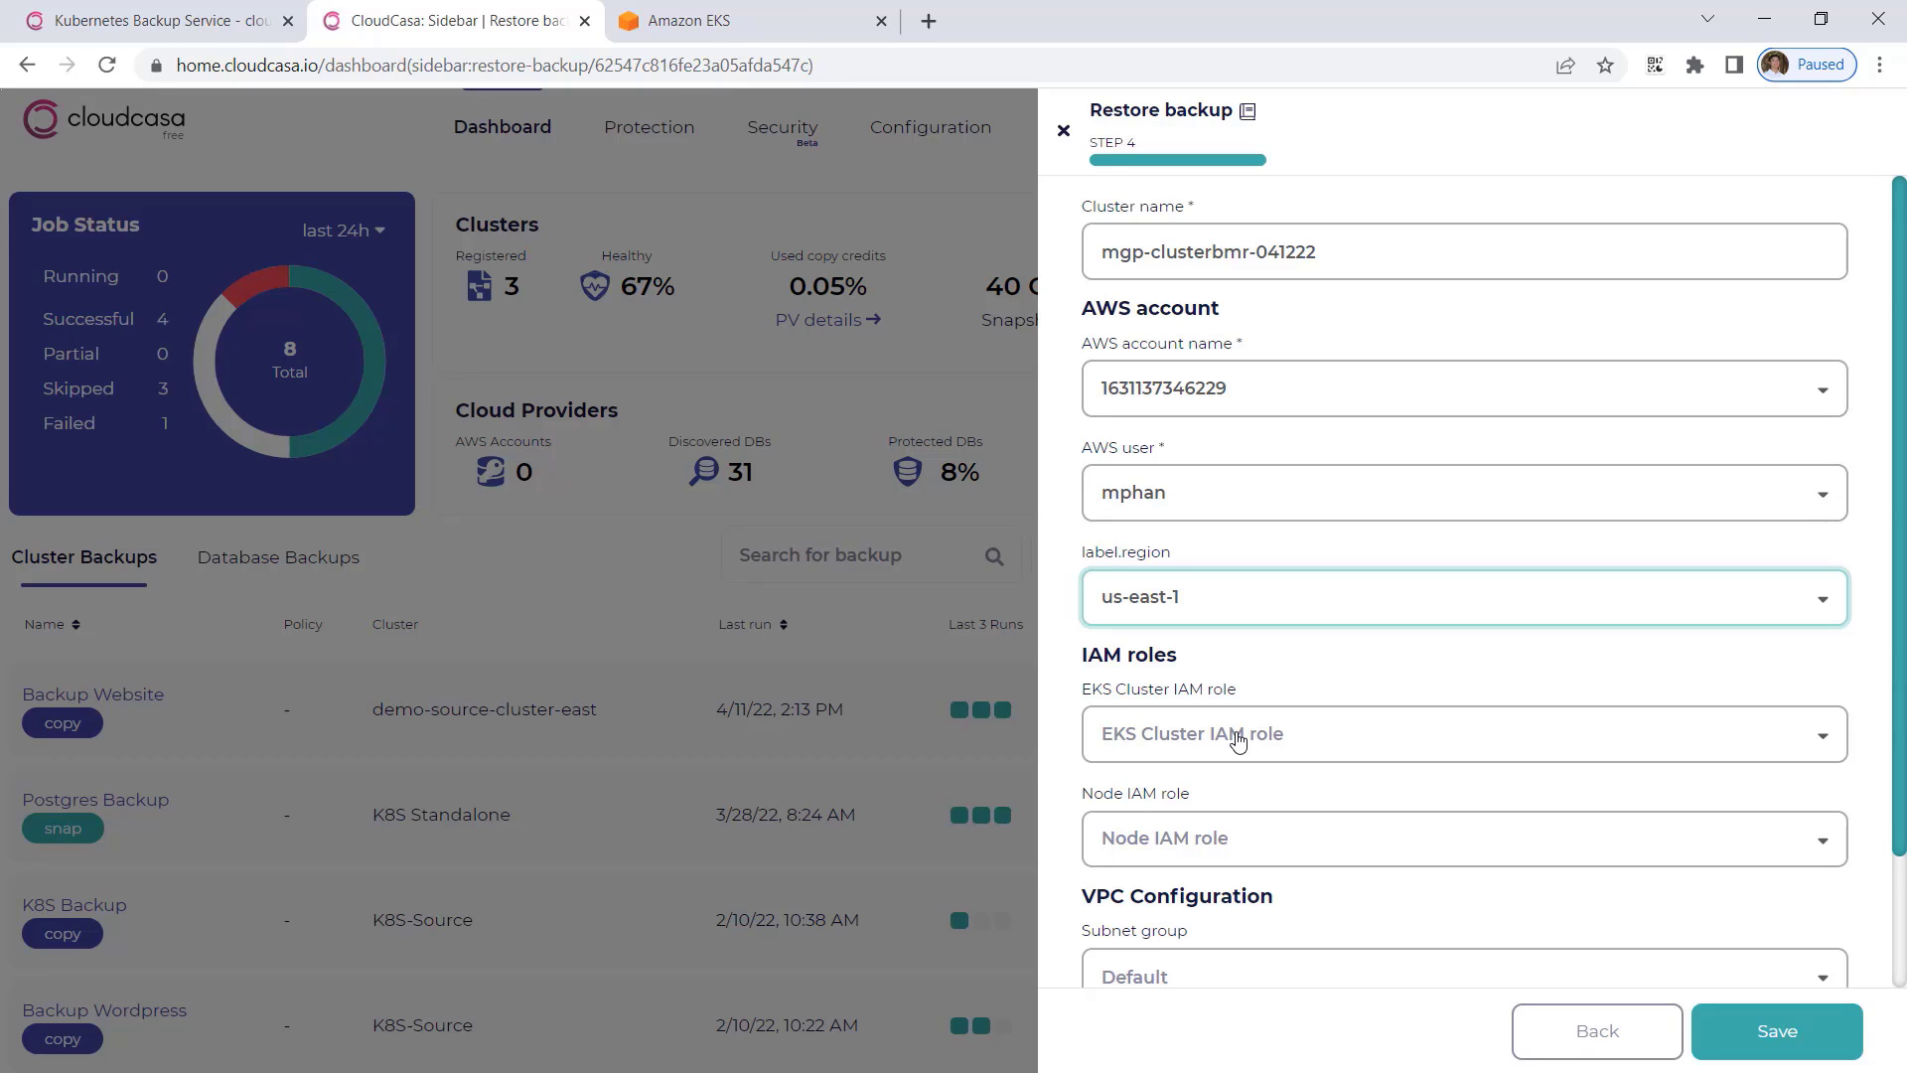
# Search for eksClusterRole and assign it as the EKS cluster IAM role.
pyautogui.click(1236, 738)
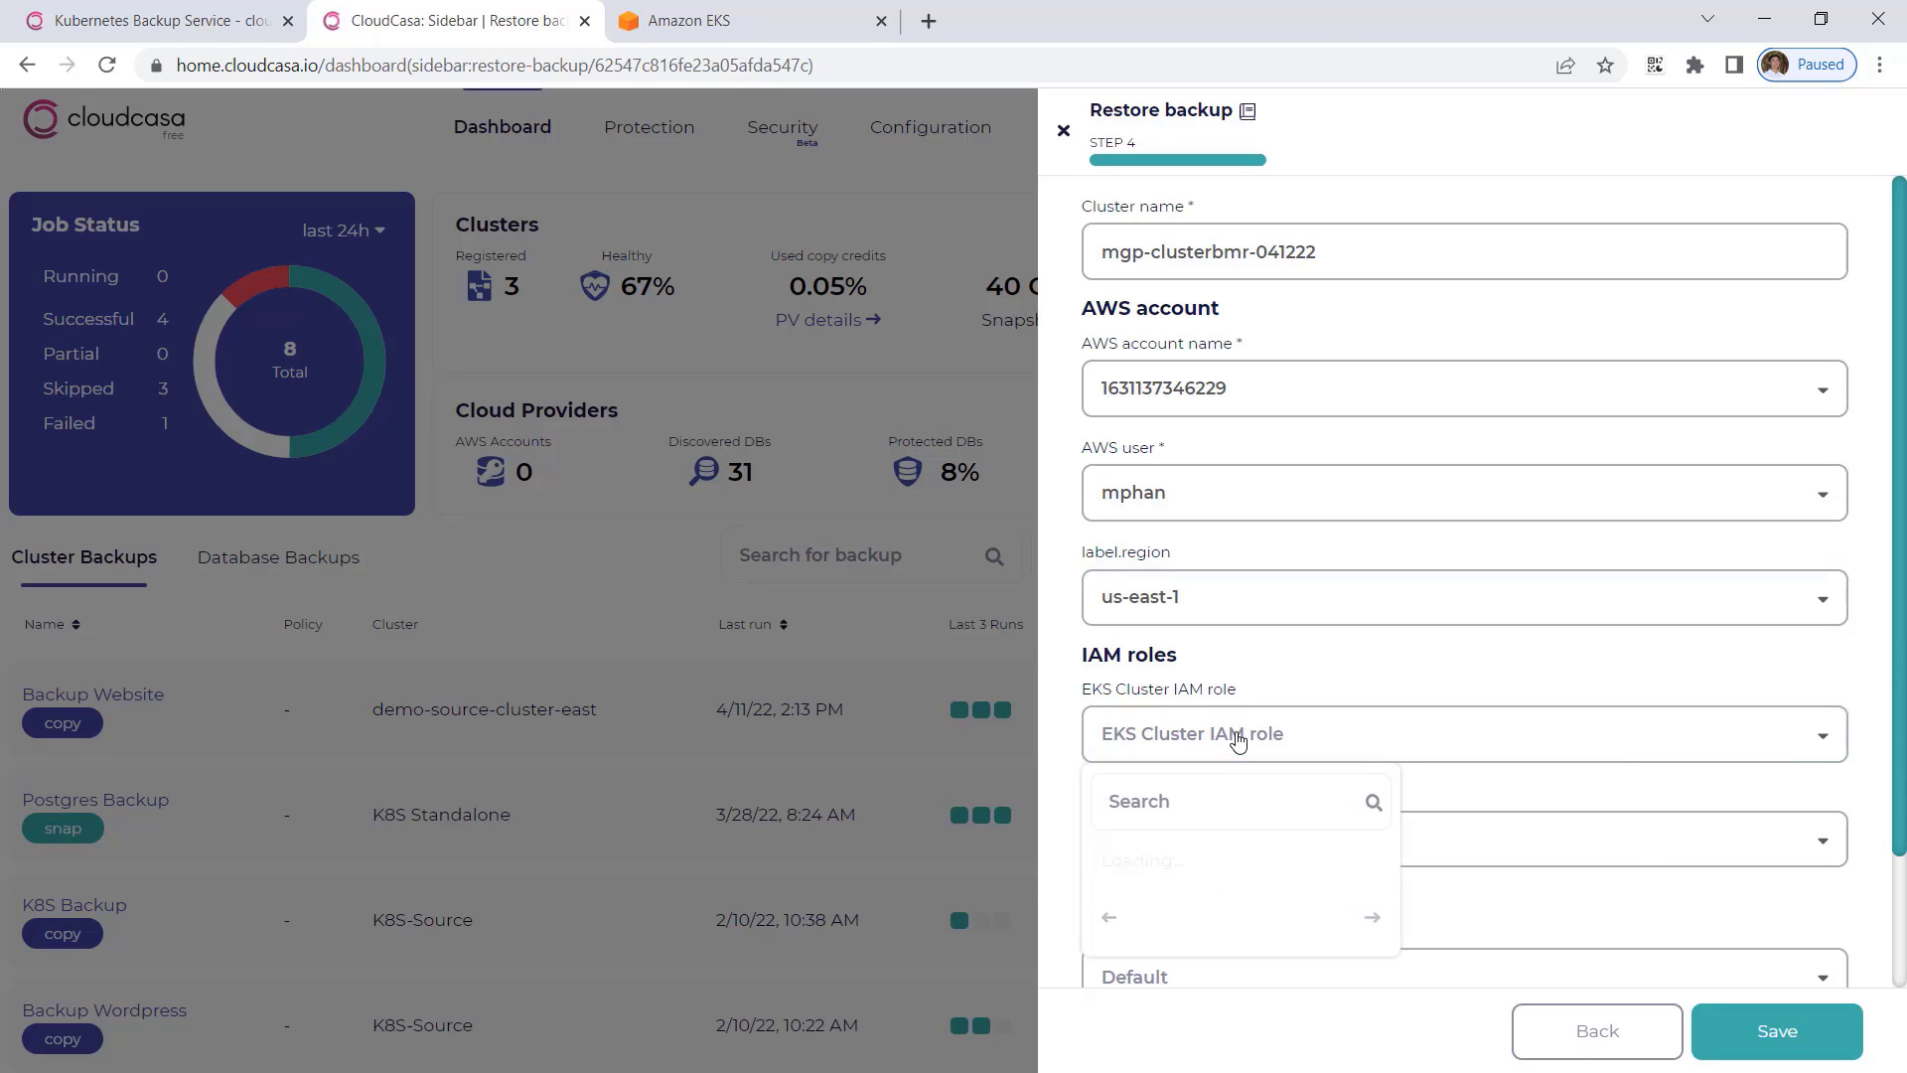
pyautogui.write('ek')
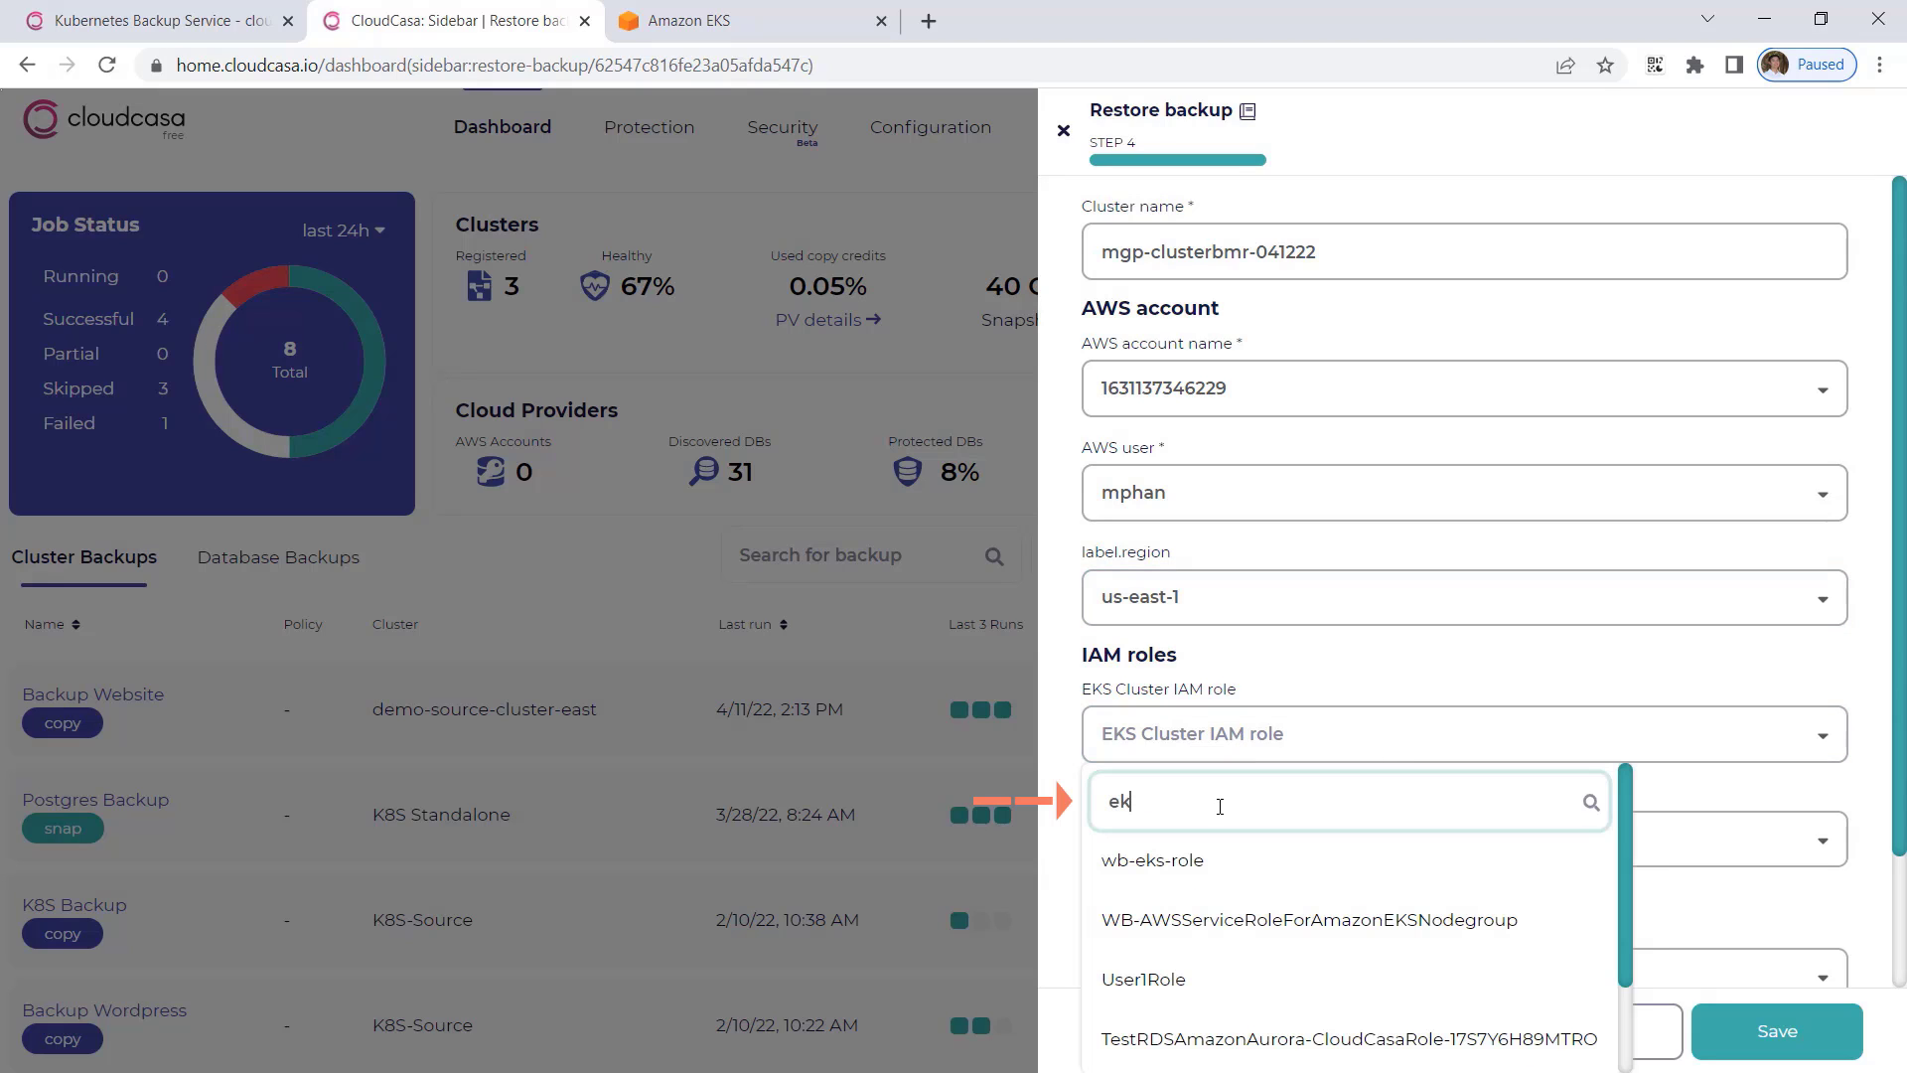
pyautogui.write('sCluster')
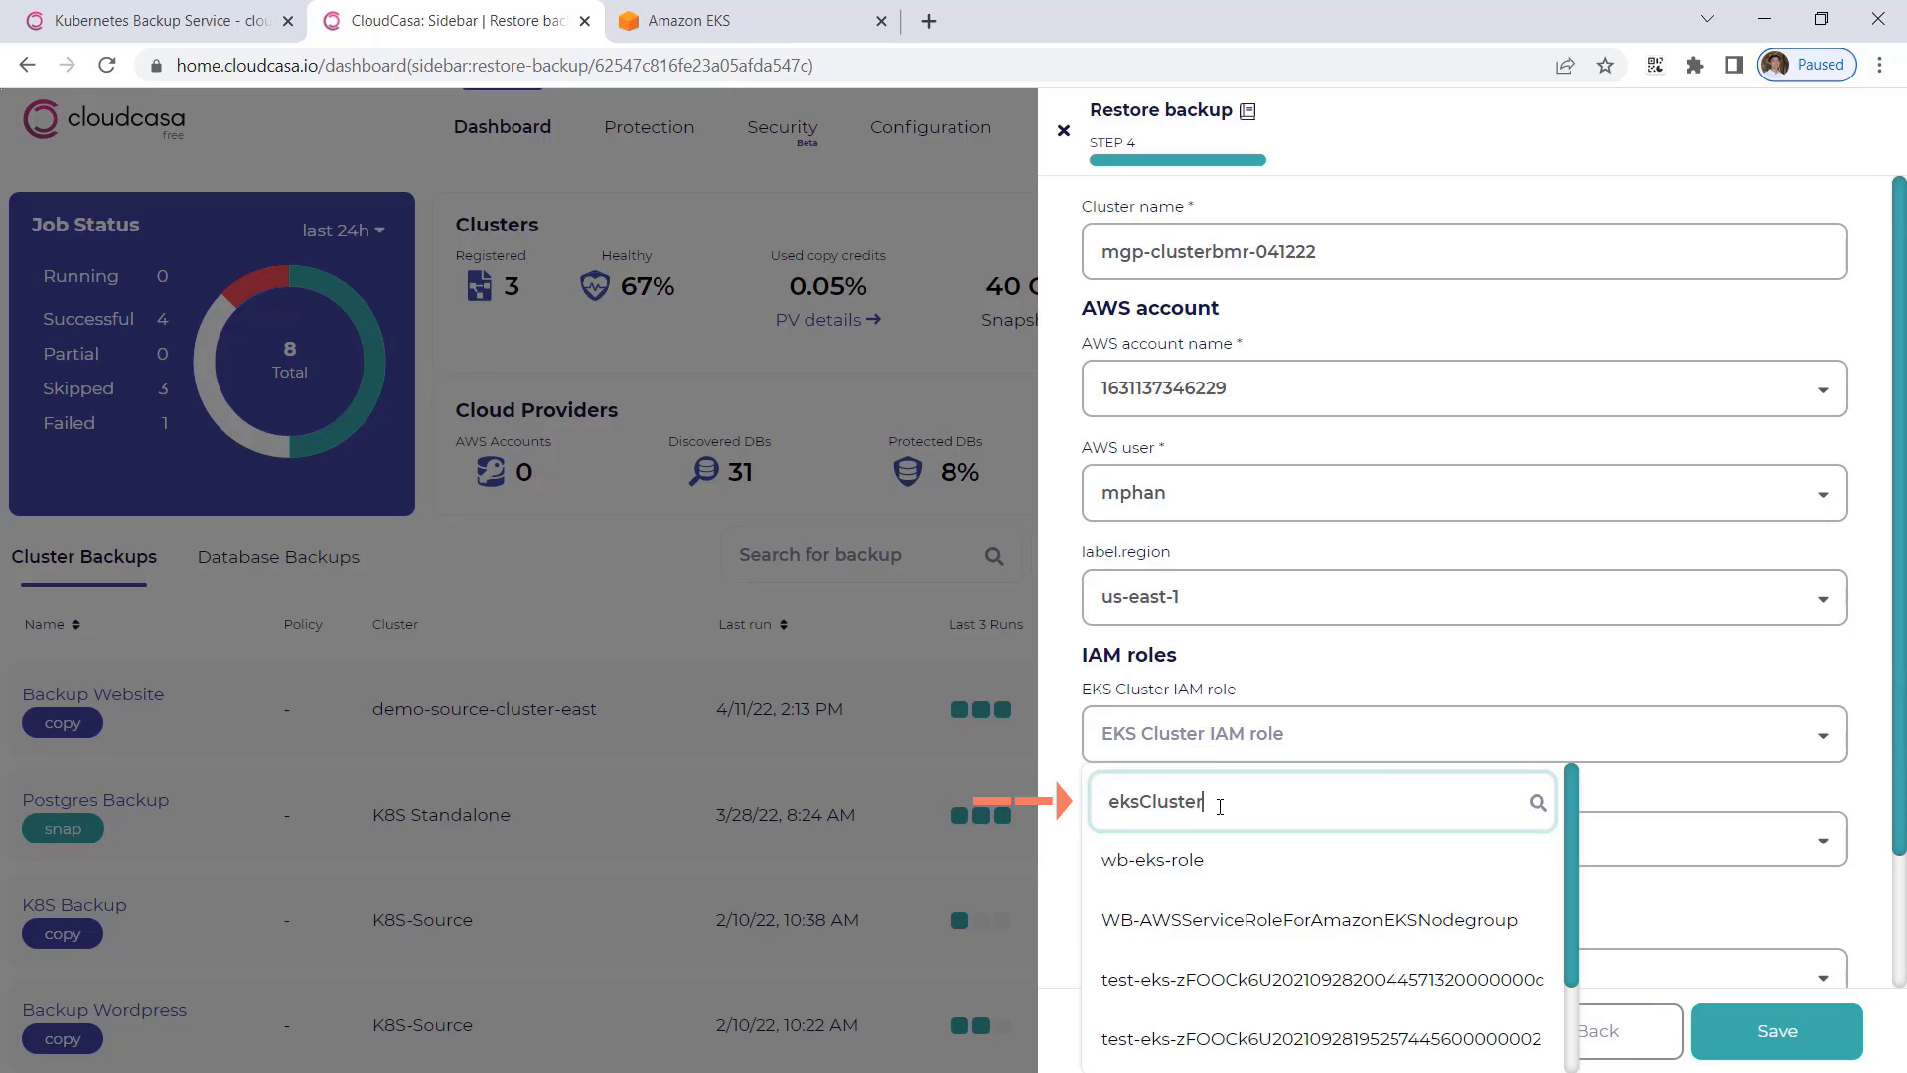
pyautogui.write('Role')
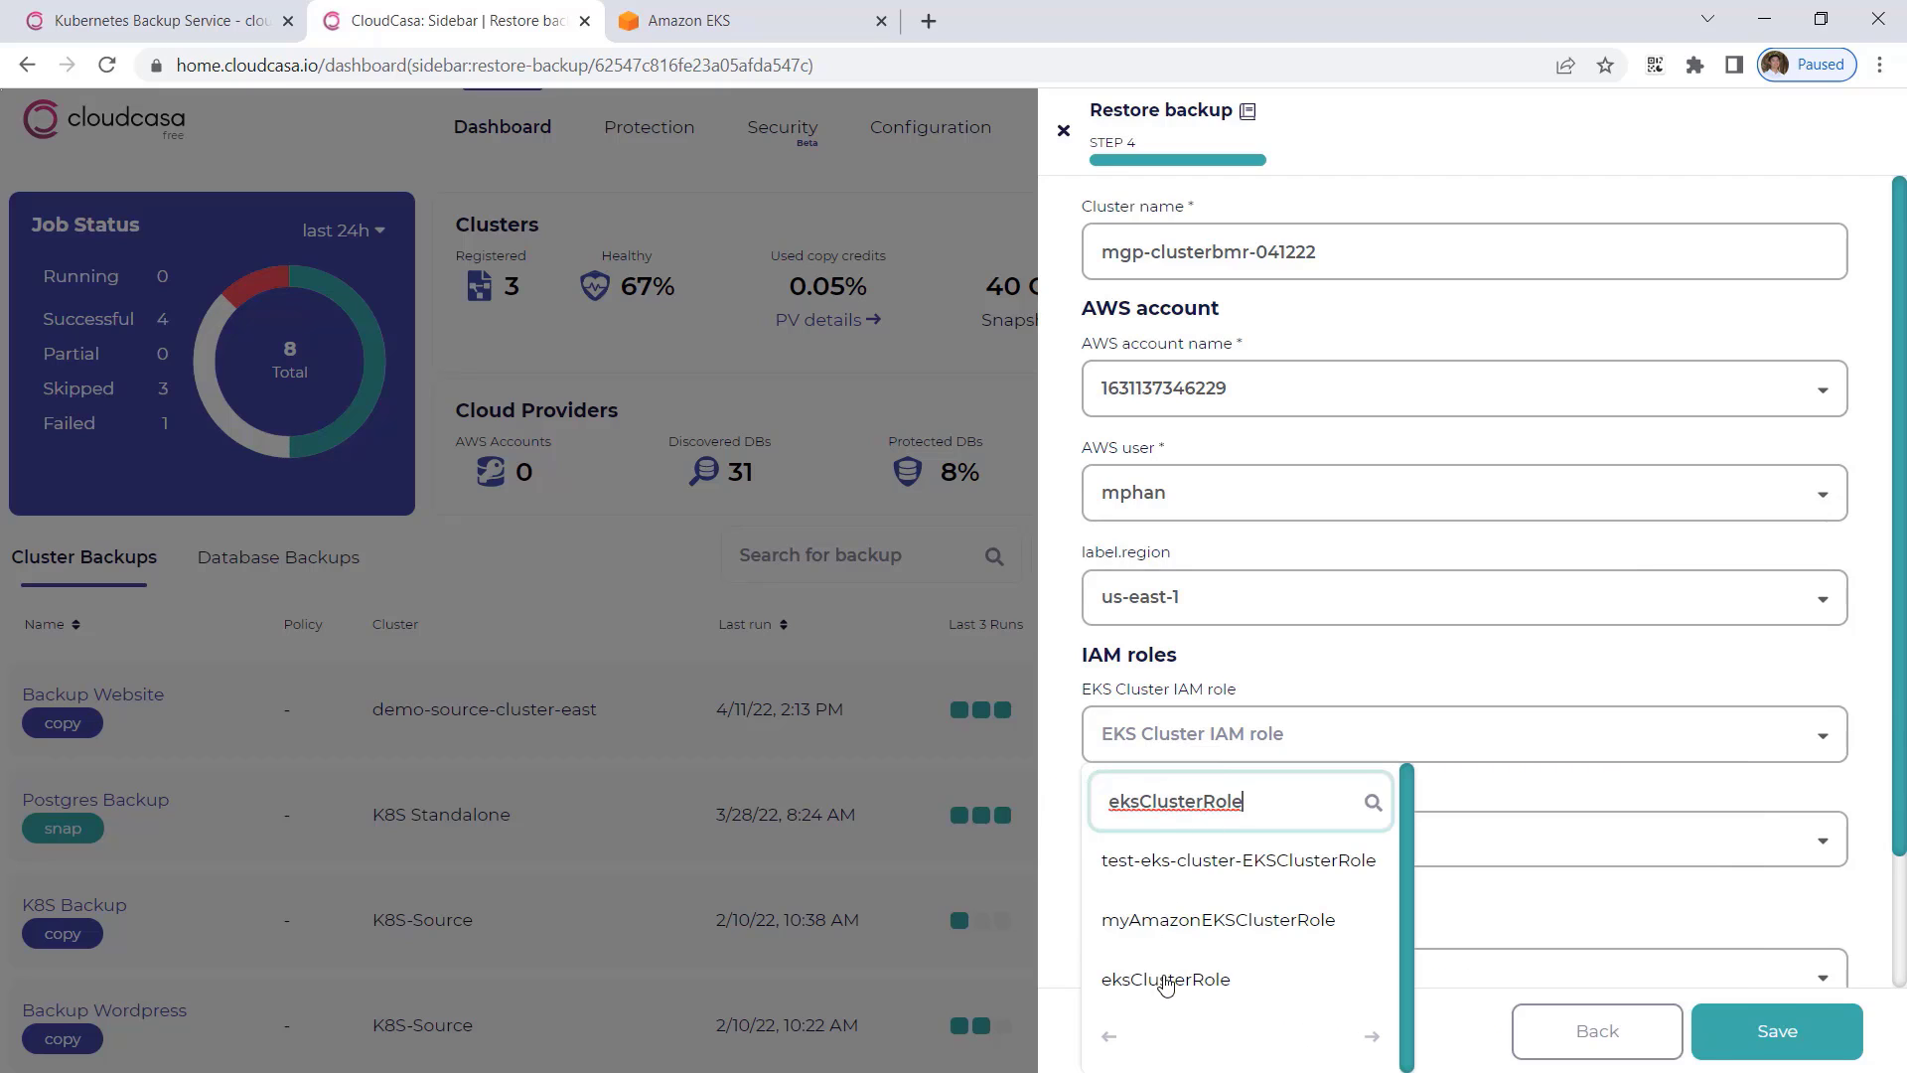
pyautogui.click(1167, 981)
# Search the node IAM roles for EKSNodeRole and assign AmazonEKSNodeRole.
pyautogui.click(1173, 834)
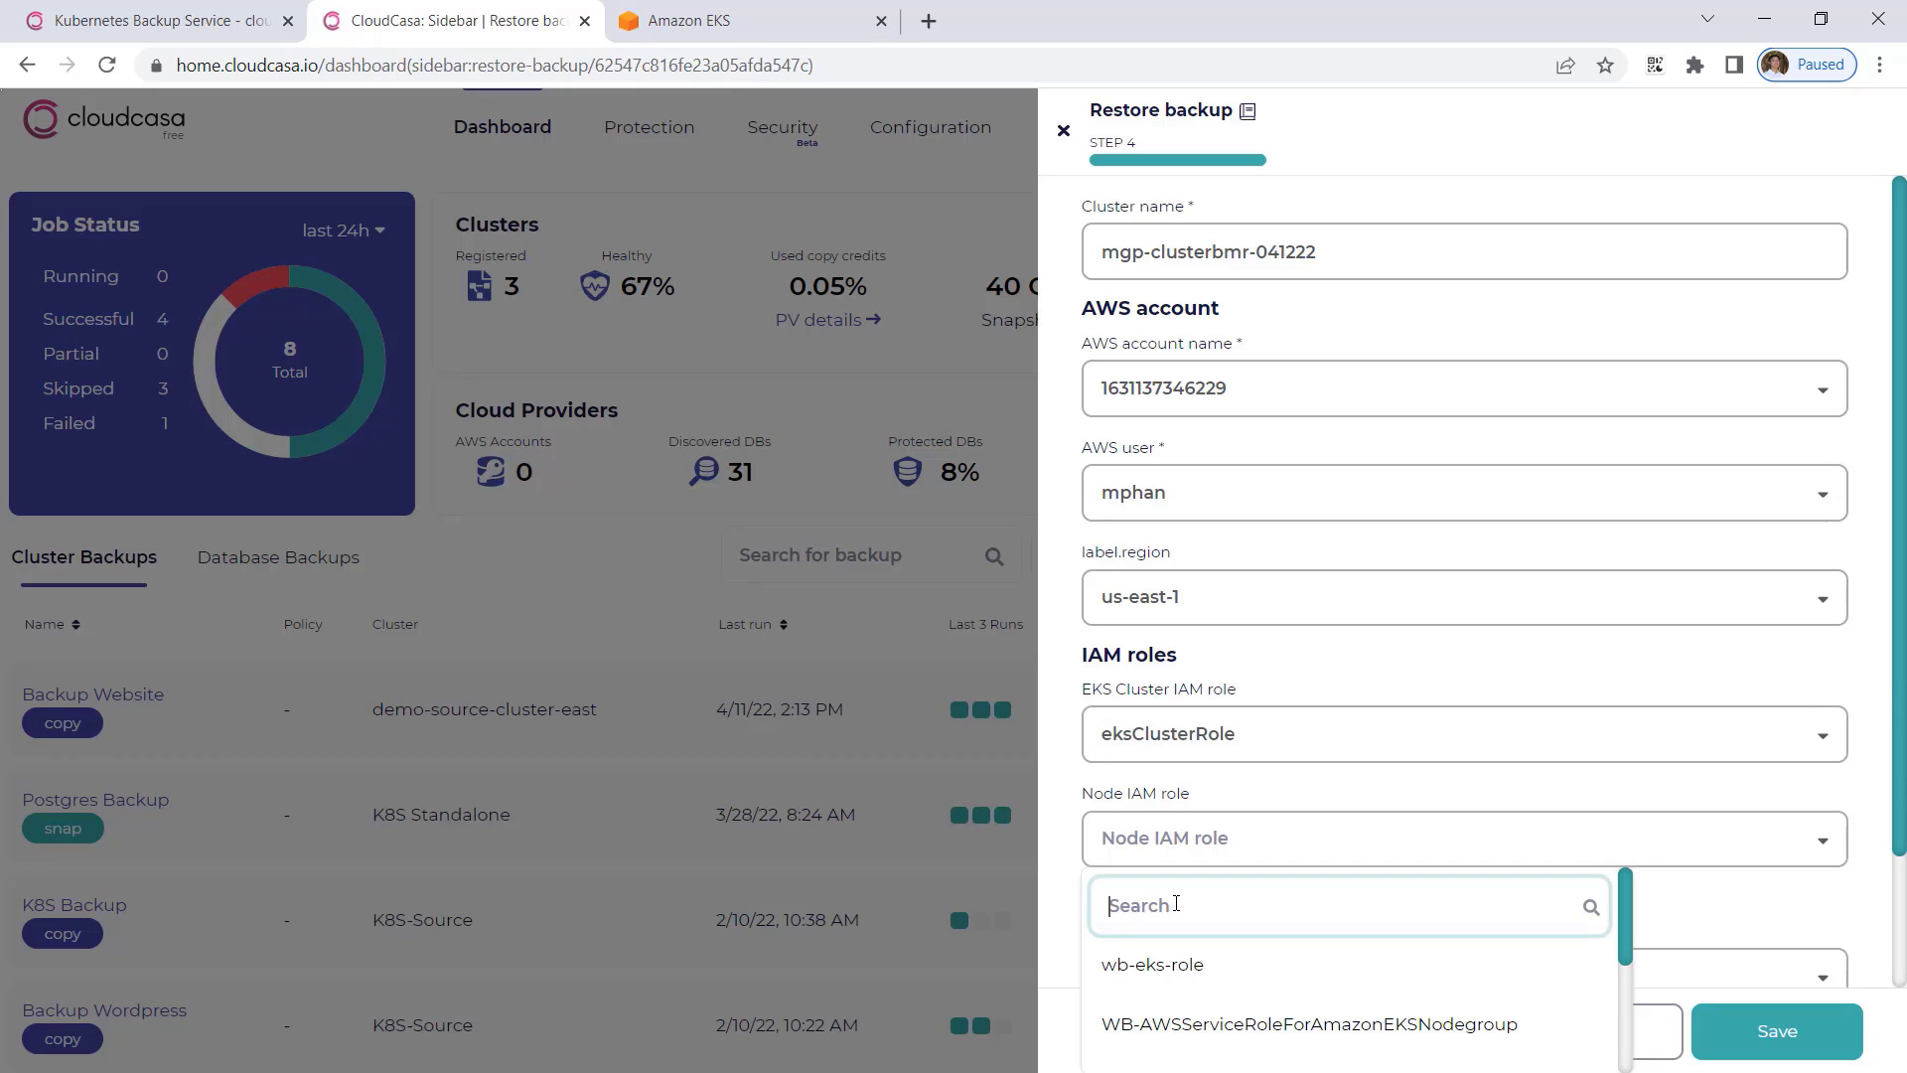
pyautogui.write('EKSNodeRole')
pyautogui.click(1653, 788)
pyautogui.click(1406, 854)
pyautogui.click(1341, 919)
pyautogui.write('eksNodeRole')
pyautogui.click(1275, 985)
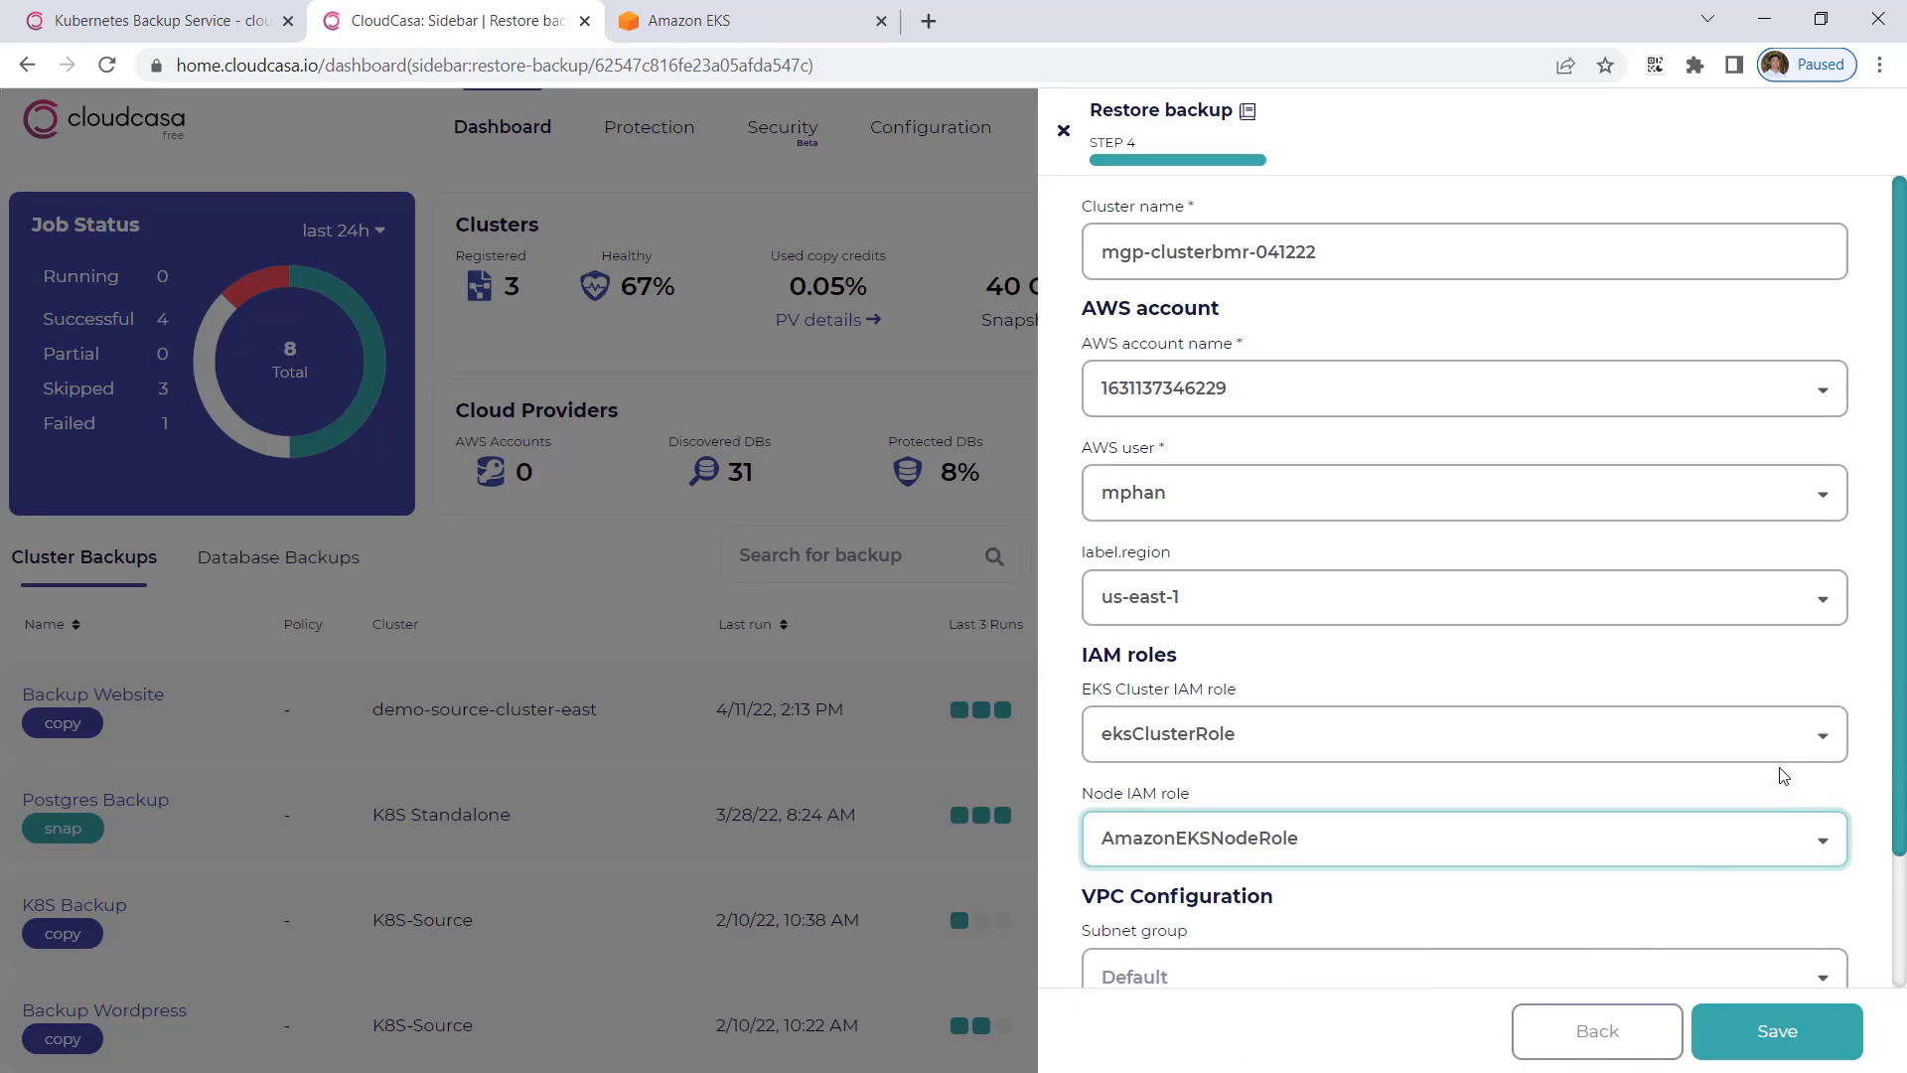
# Save the restore with the default VPC configuration and open the activity log of the Cluster-BMR-0412 job.
pyautogui.scroll(-2, 1857, 735)
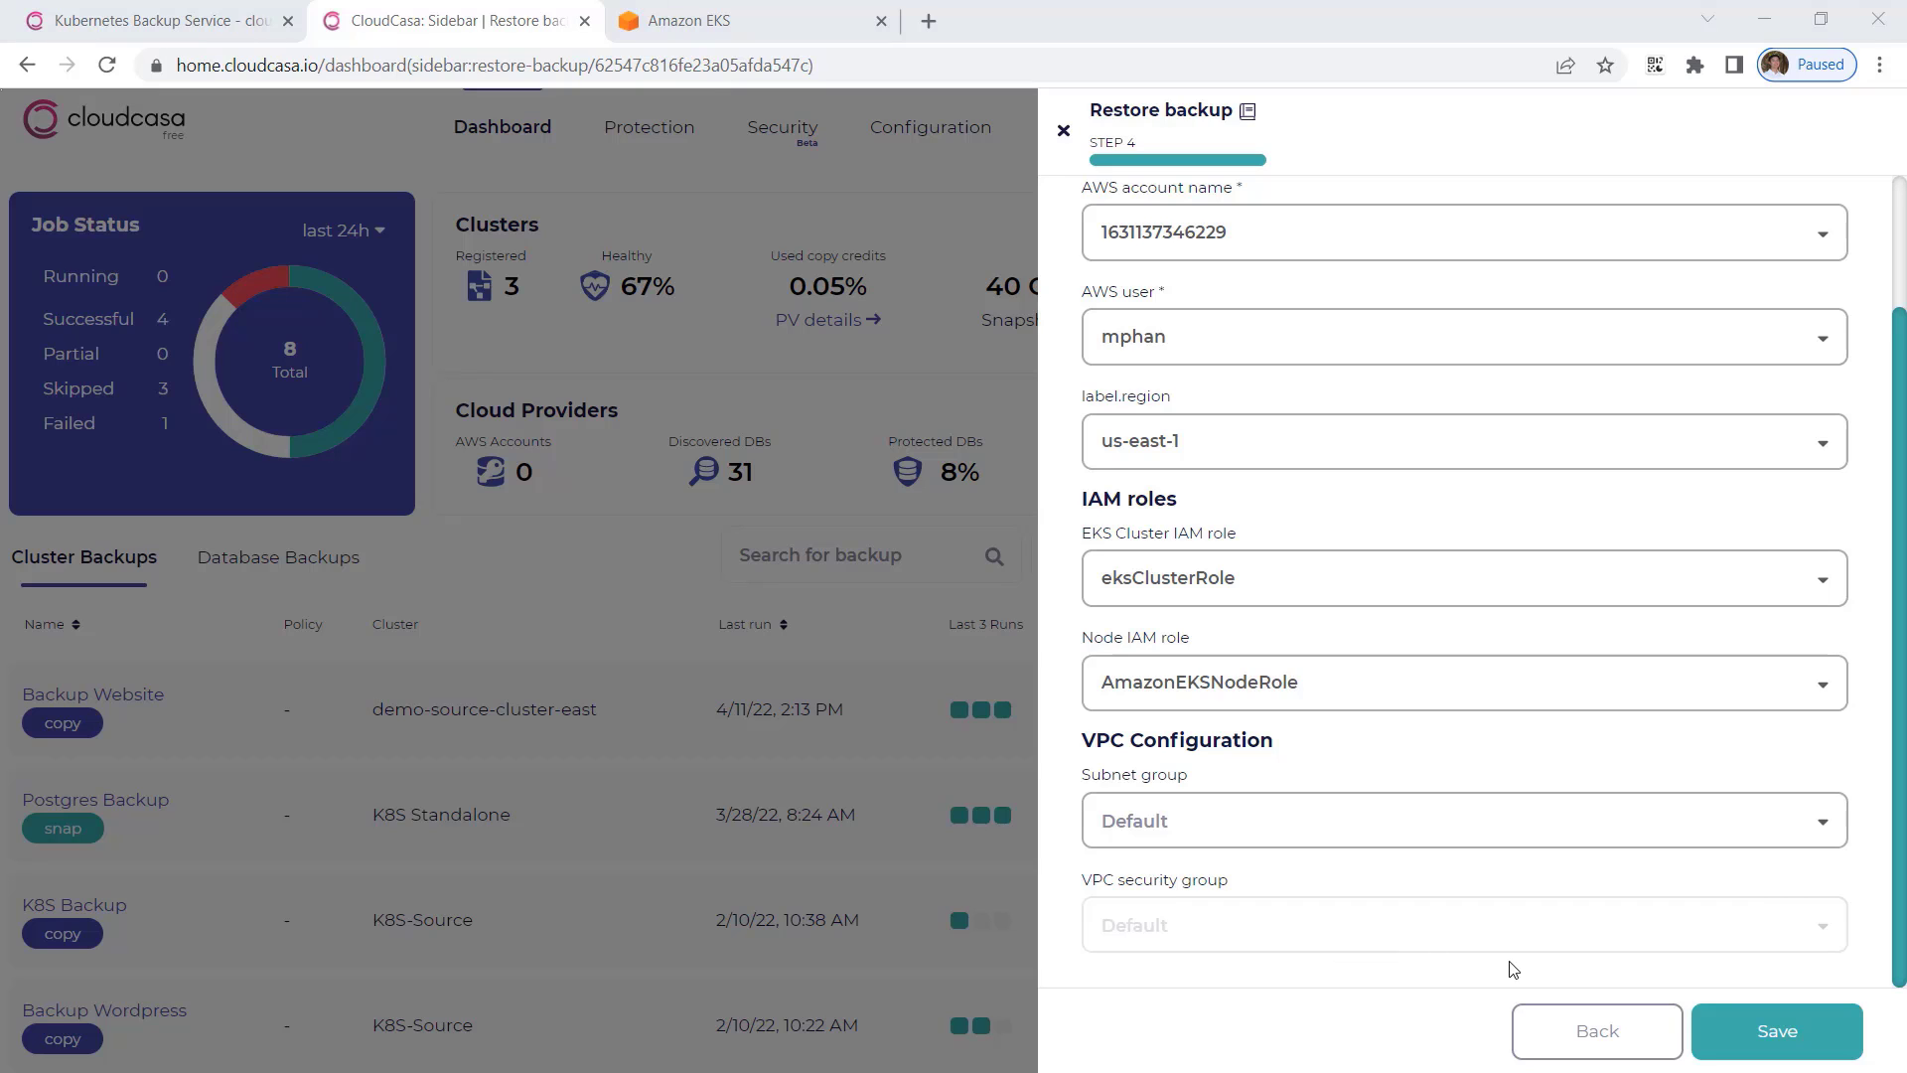
pyautogui.click(1762, 1050)
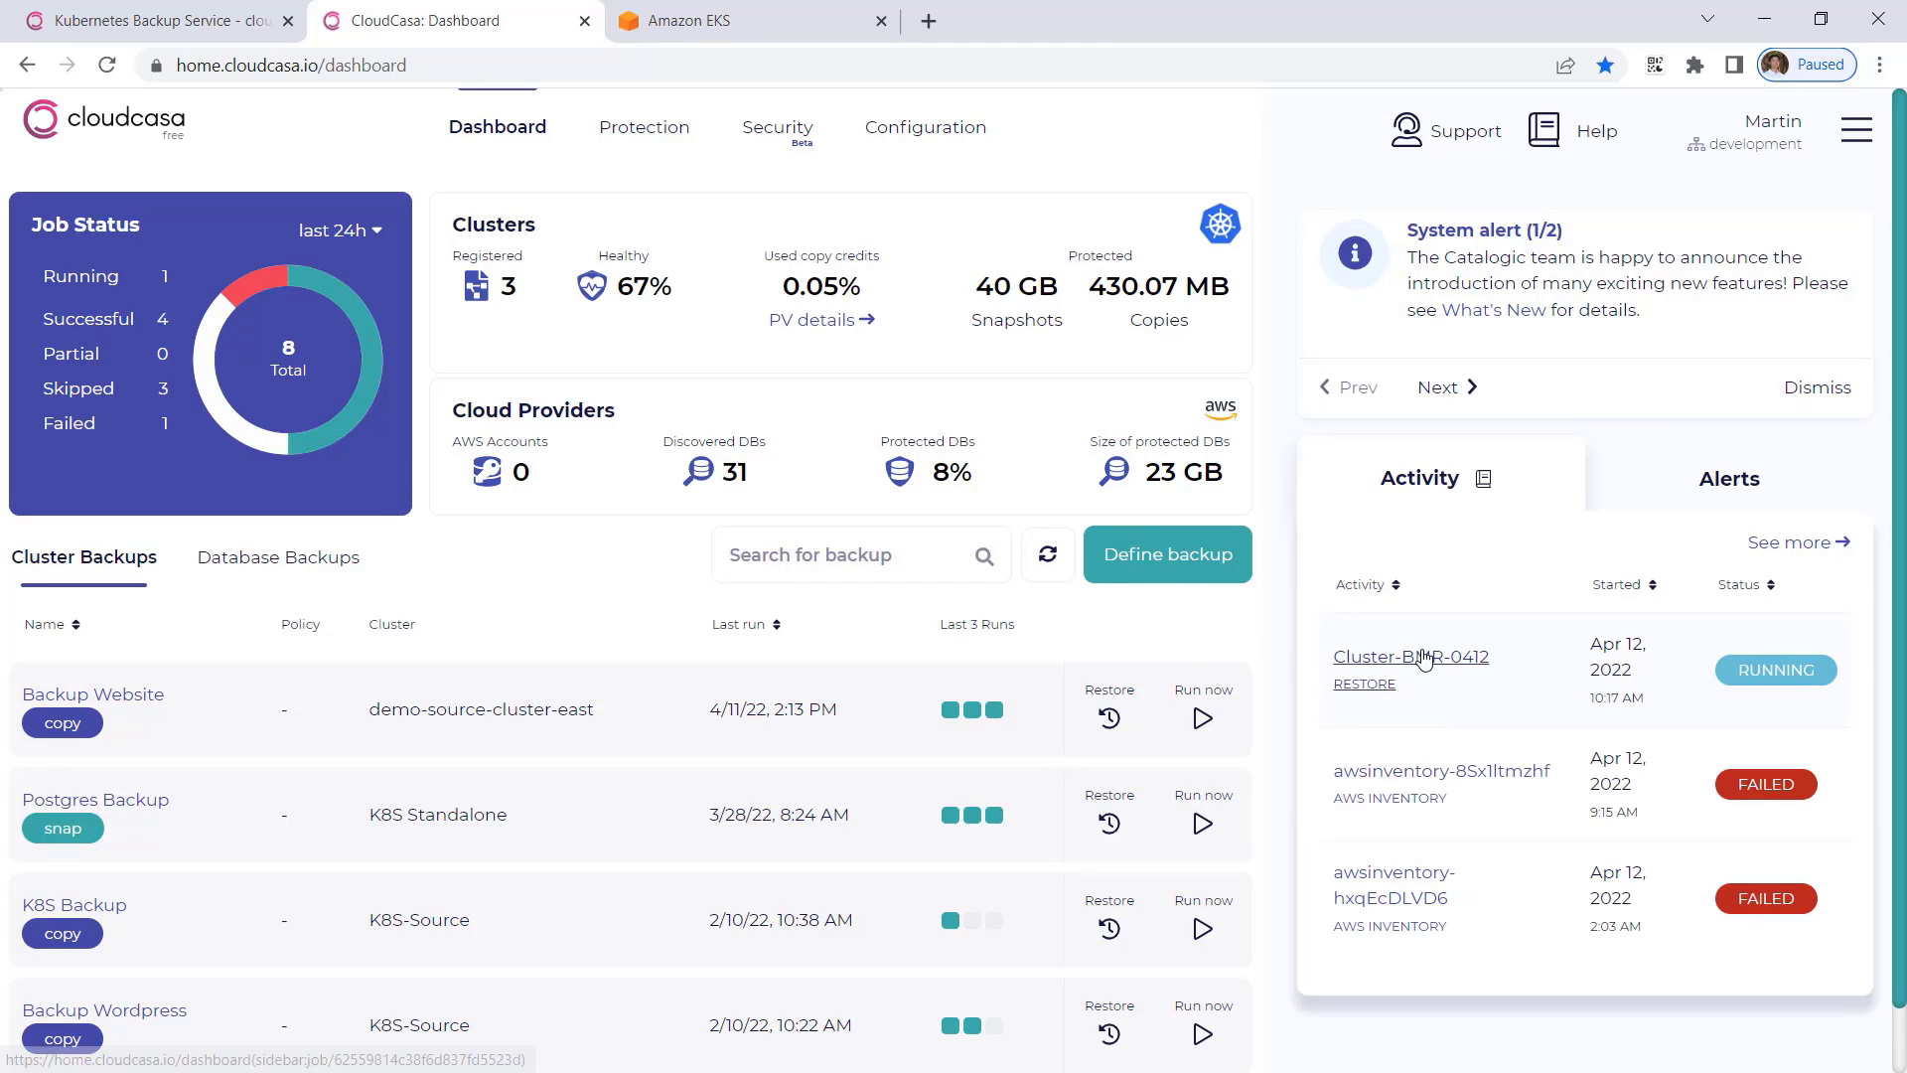
pyautogui.click(1416, 658)
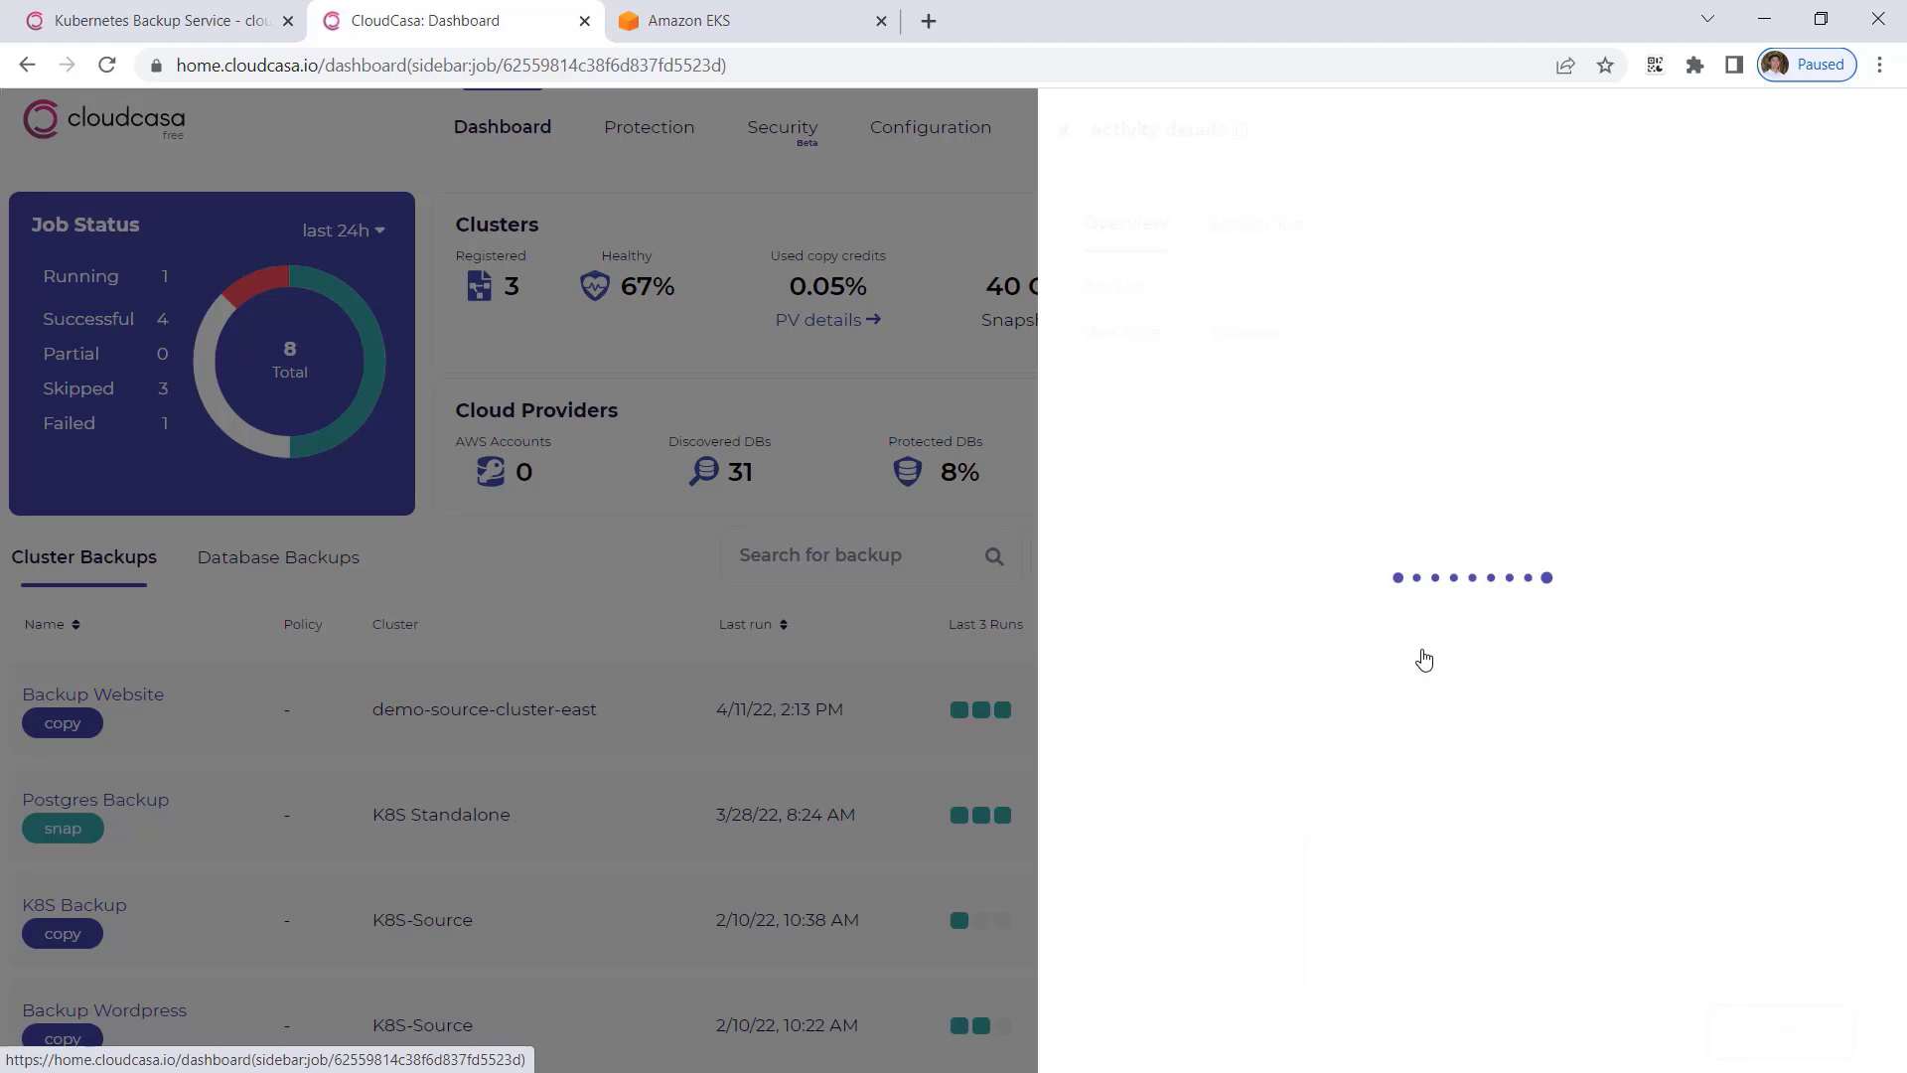
pyautogui.click(1251, 231)
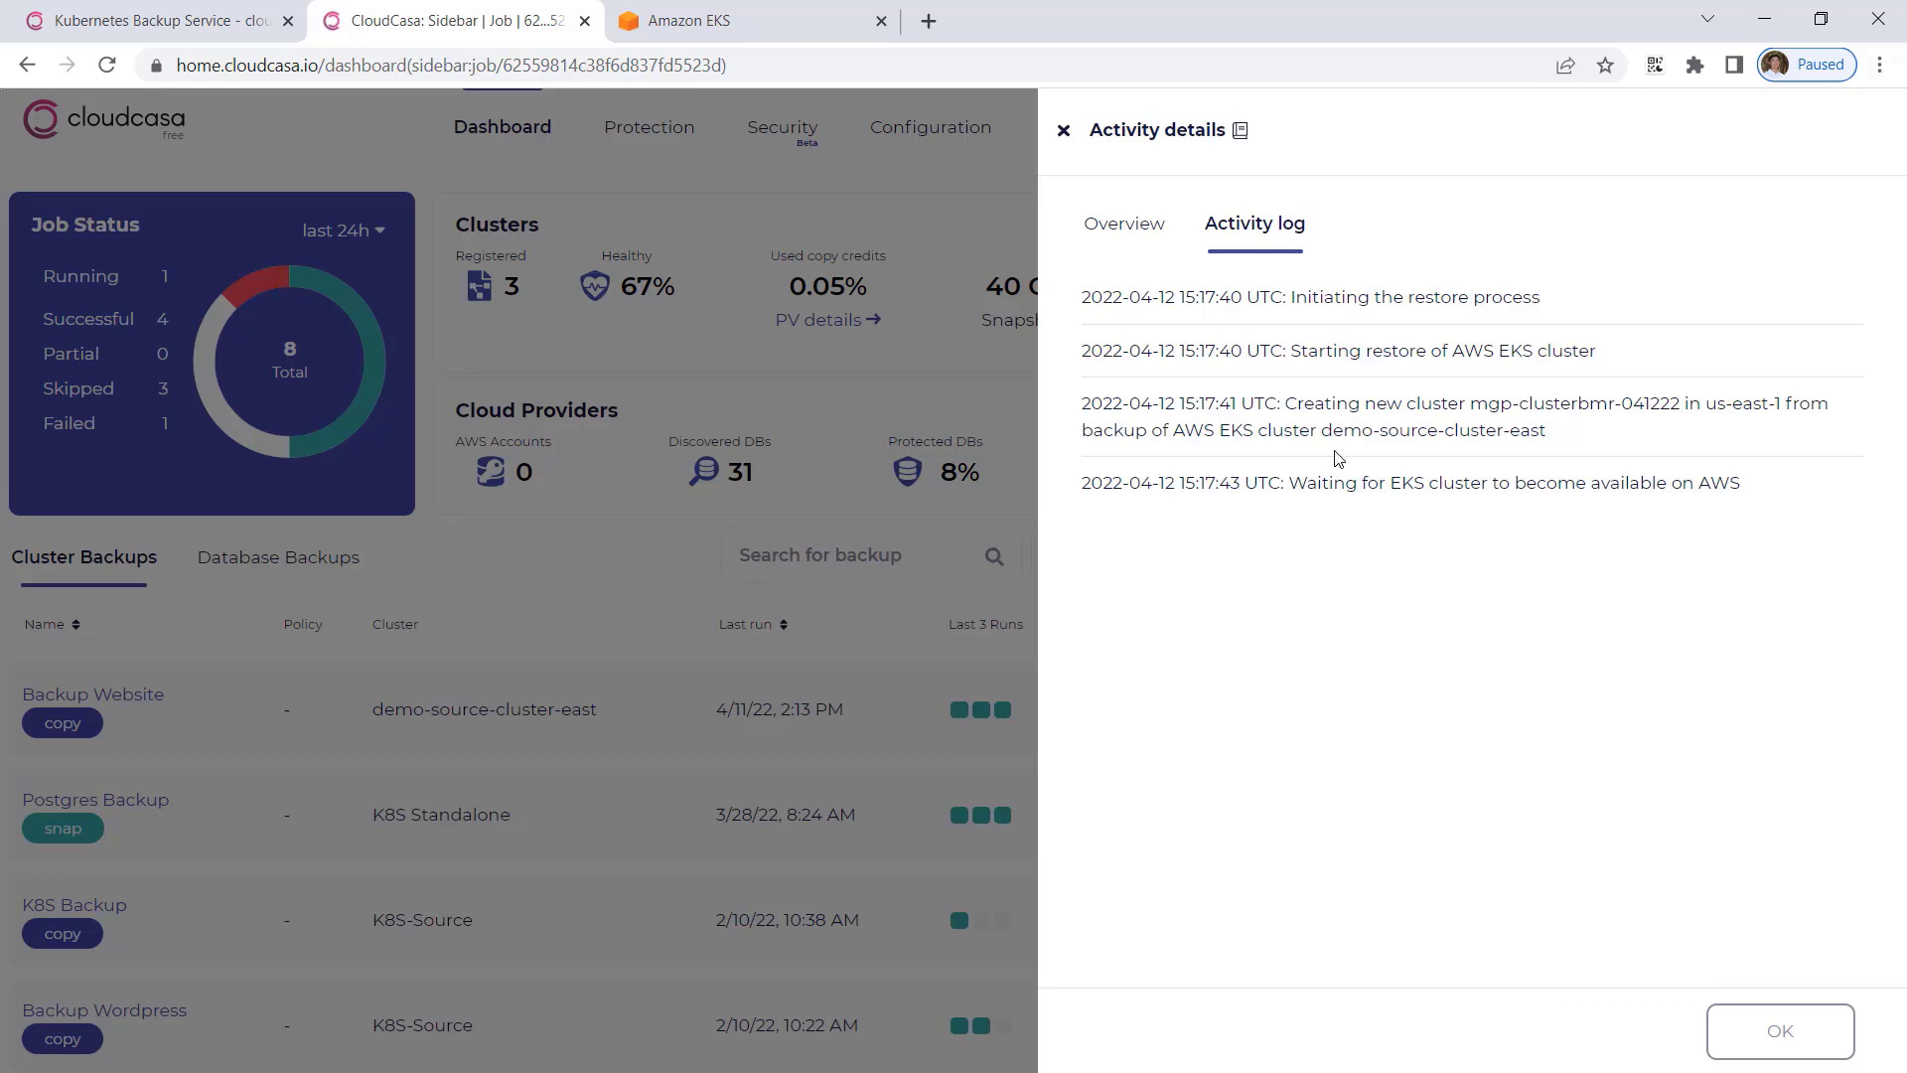
# Switch to the Amazon EKS console and refresh the cluster list to check for the new cluster.
pyautogui.click(740, 27)
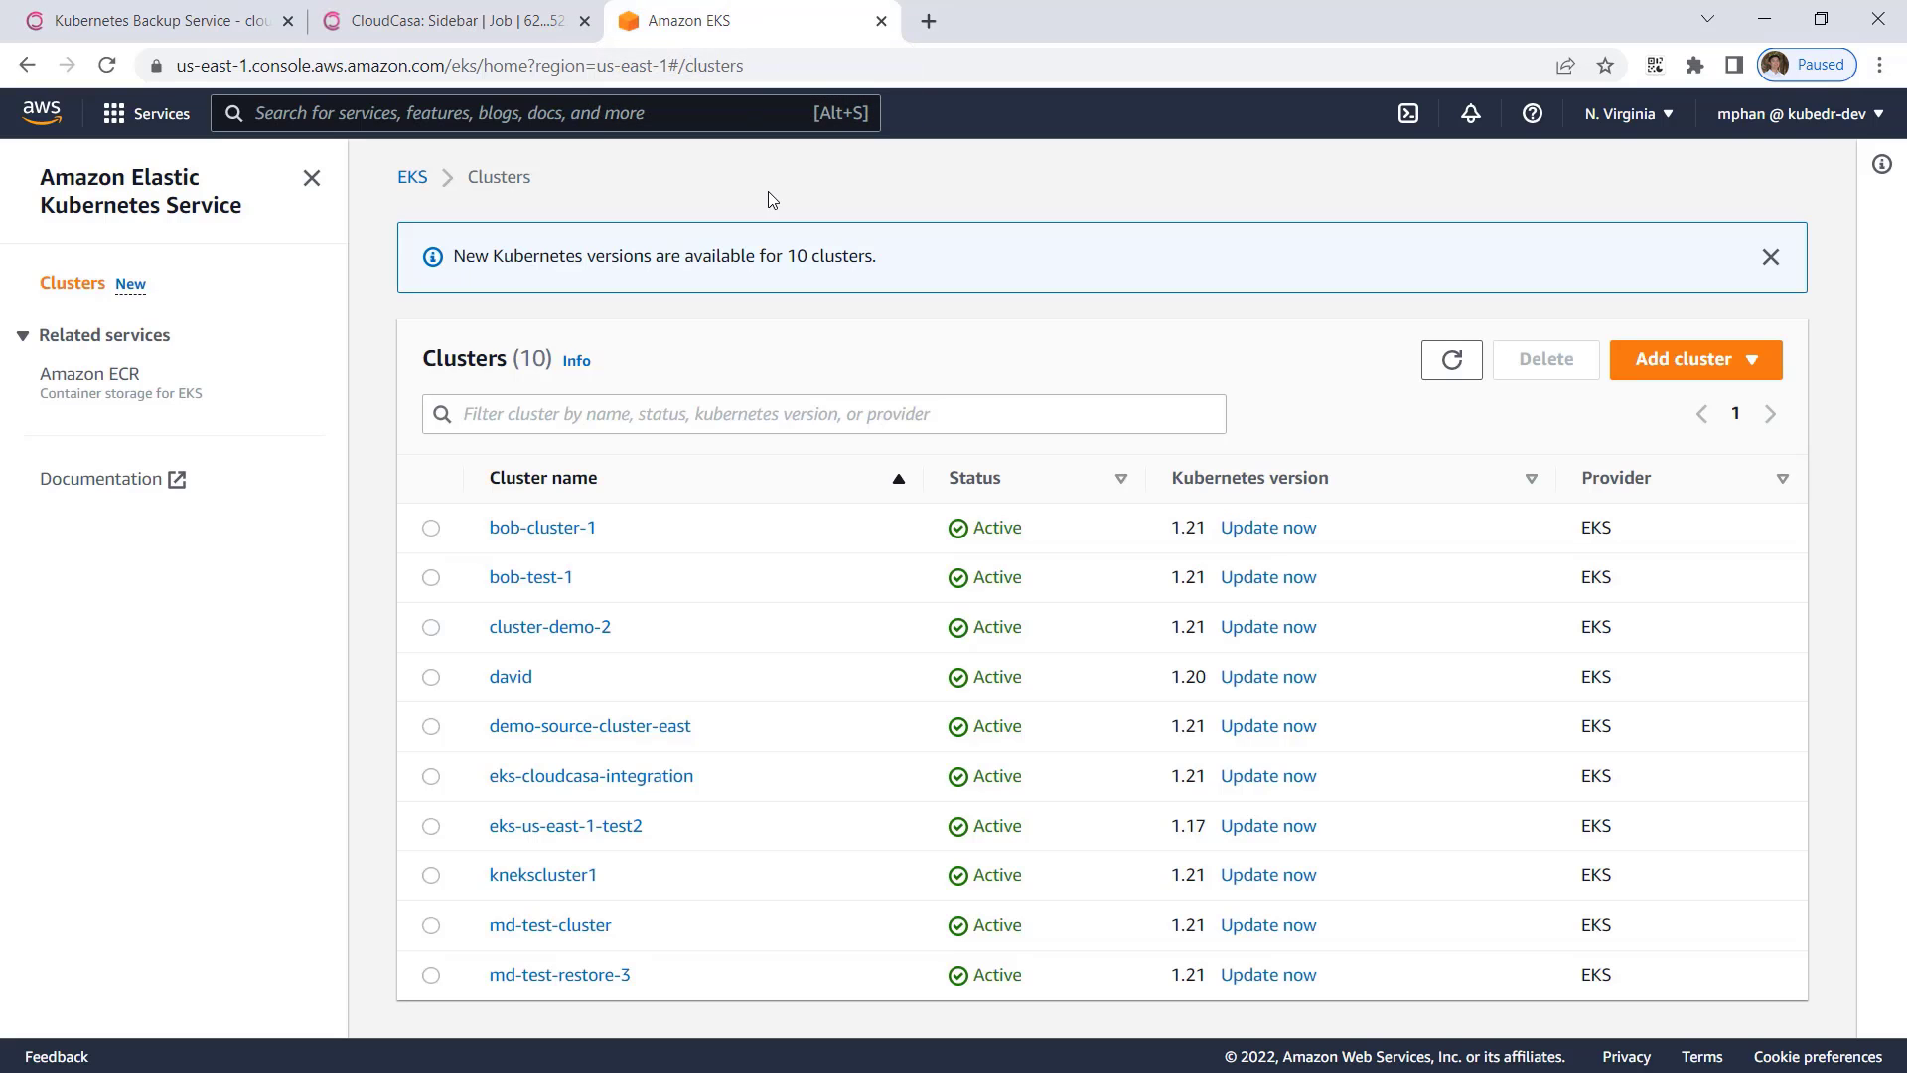
pyautogui.click(1442, 364)
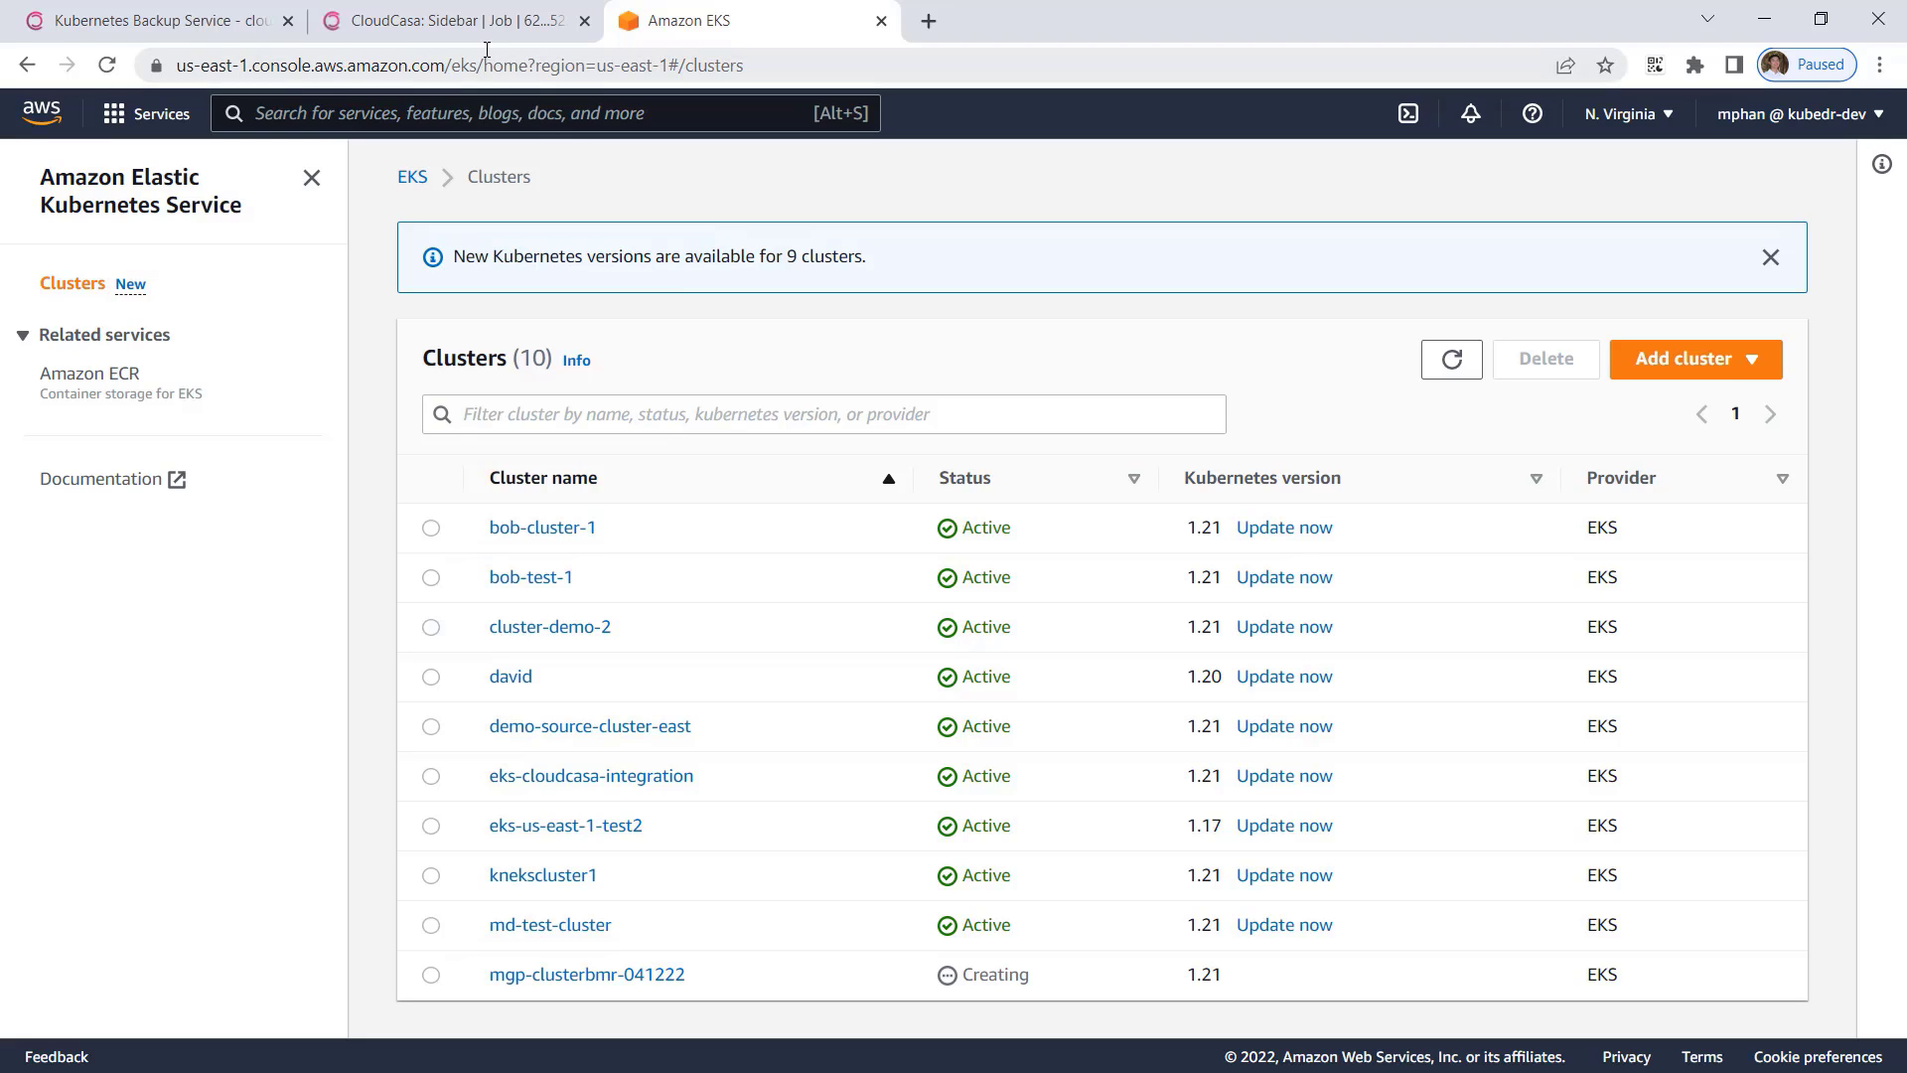
# Return to CloudCasa and review the restore job's activity log through its final entries.
pyautogui.click(456, 23)
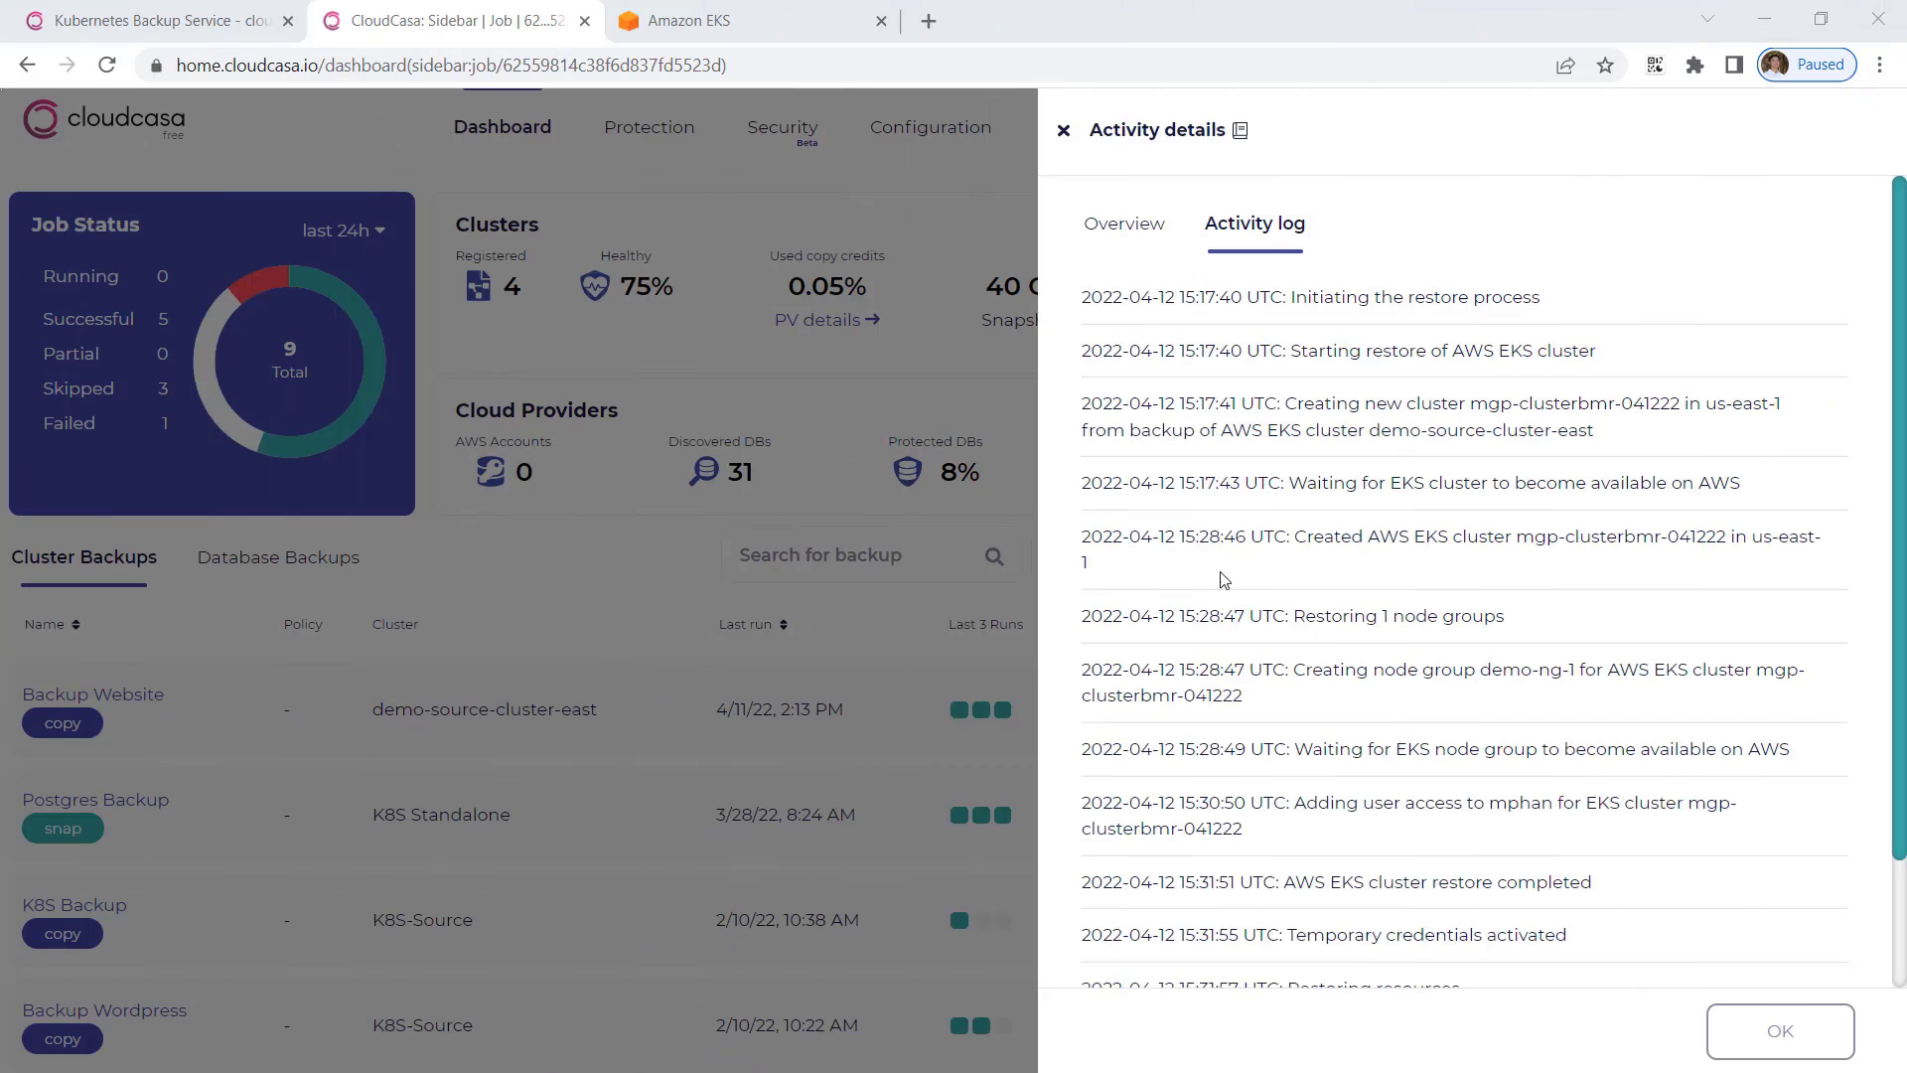
pyautogui.scroll(-1, 1228, 578)
pyautogui.scroll(-1, 1227, 578)
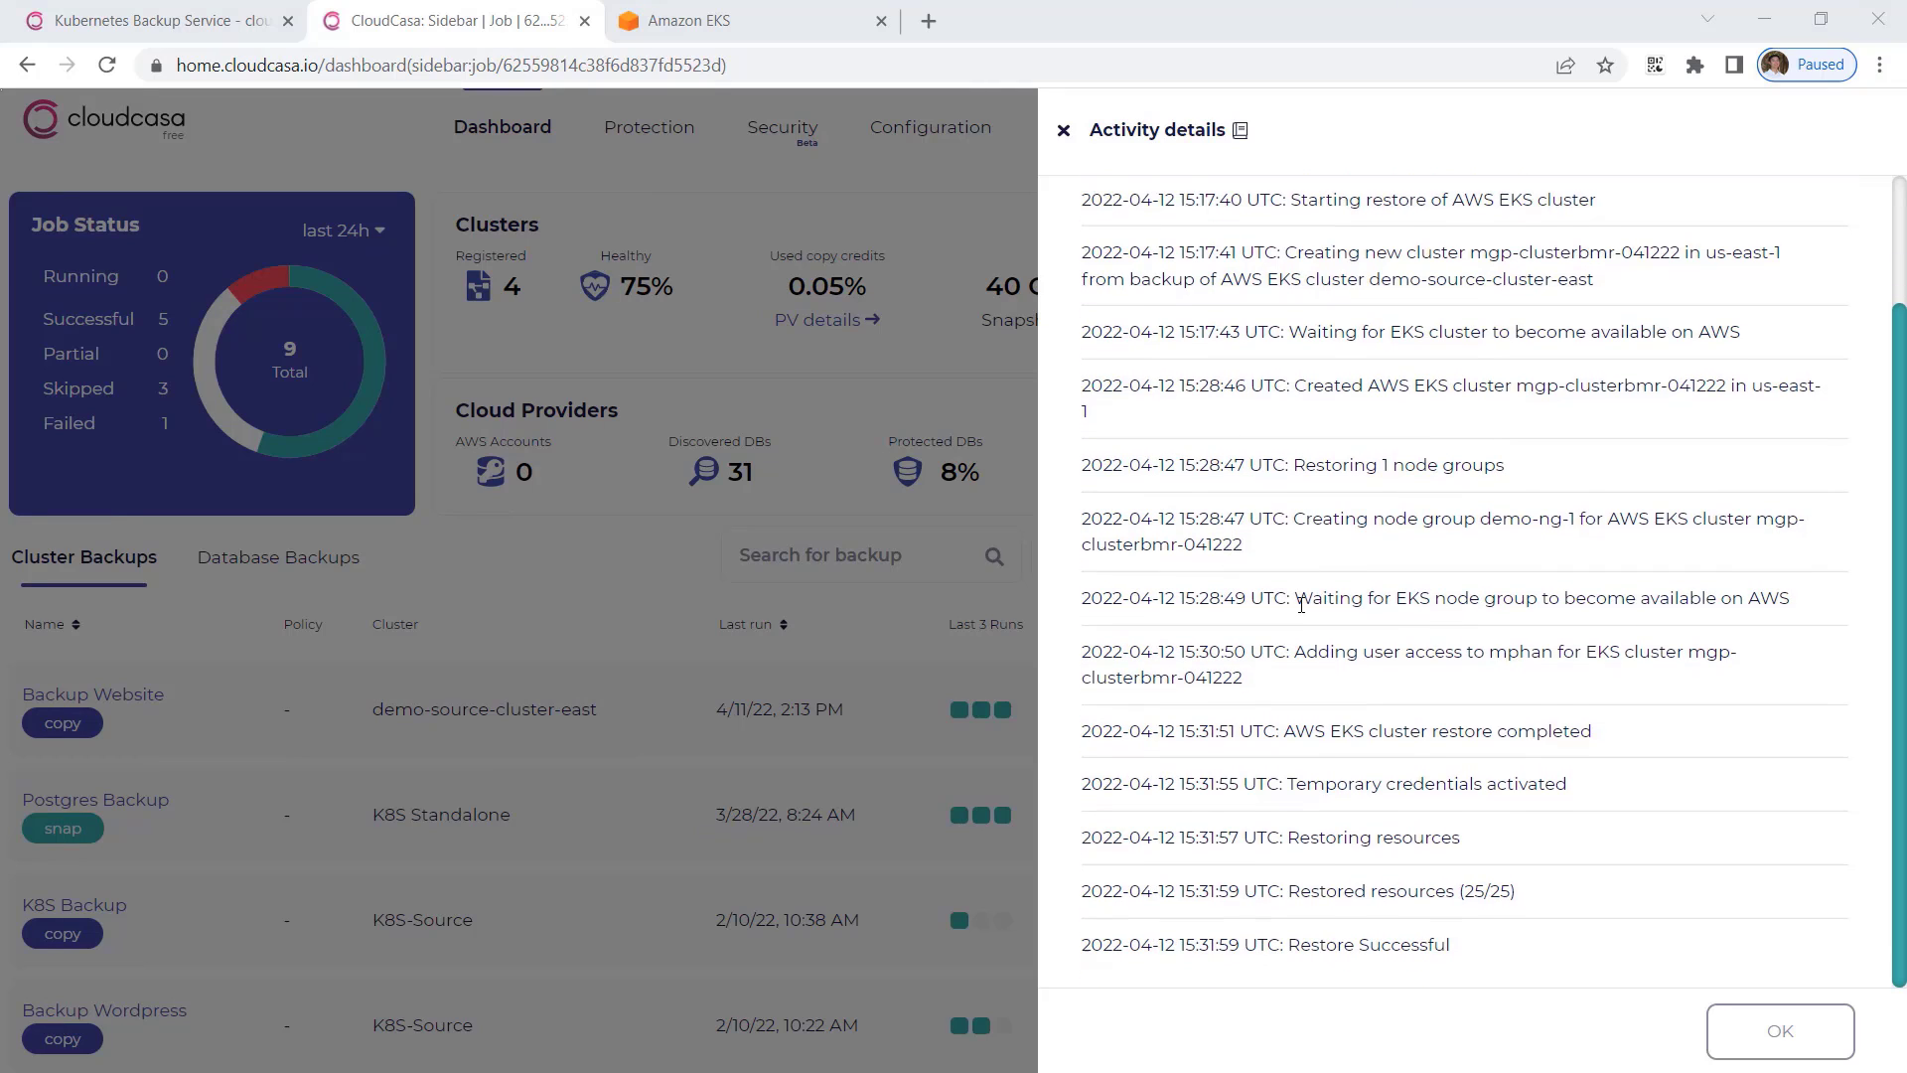
pyautogui.scroll(2, 1311, 593)
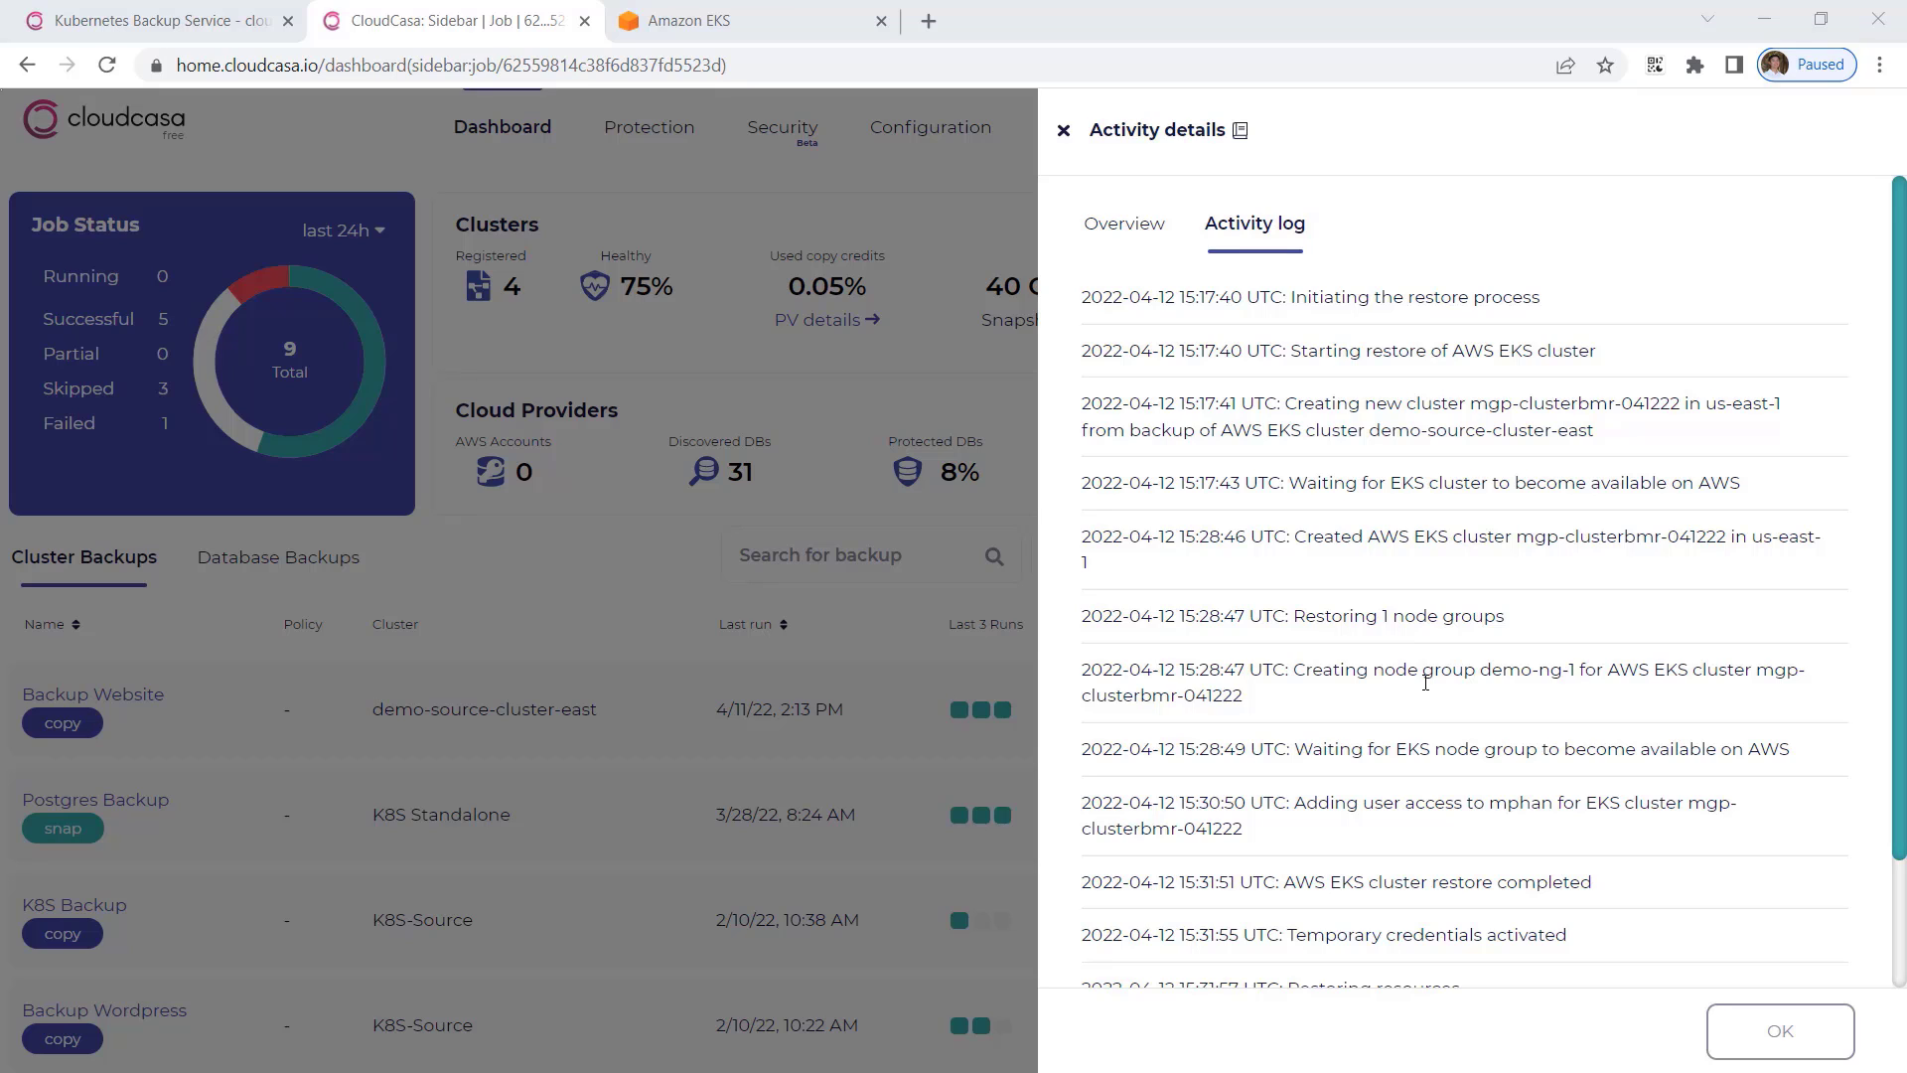
pyautogui.scroll(-2, 1425, 683)
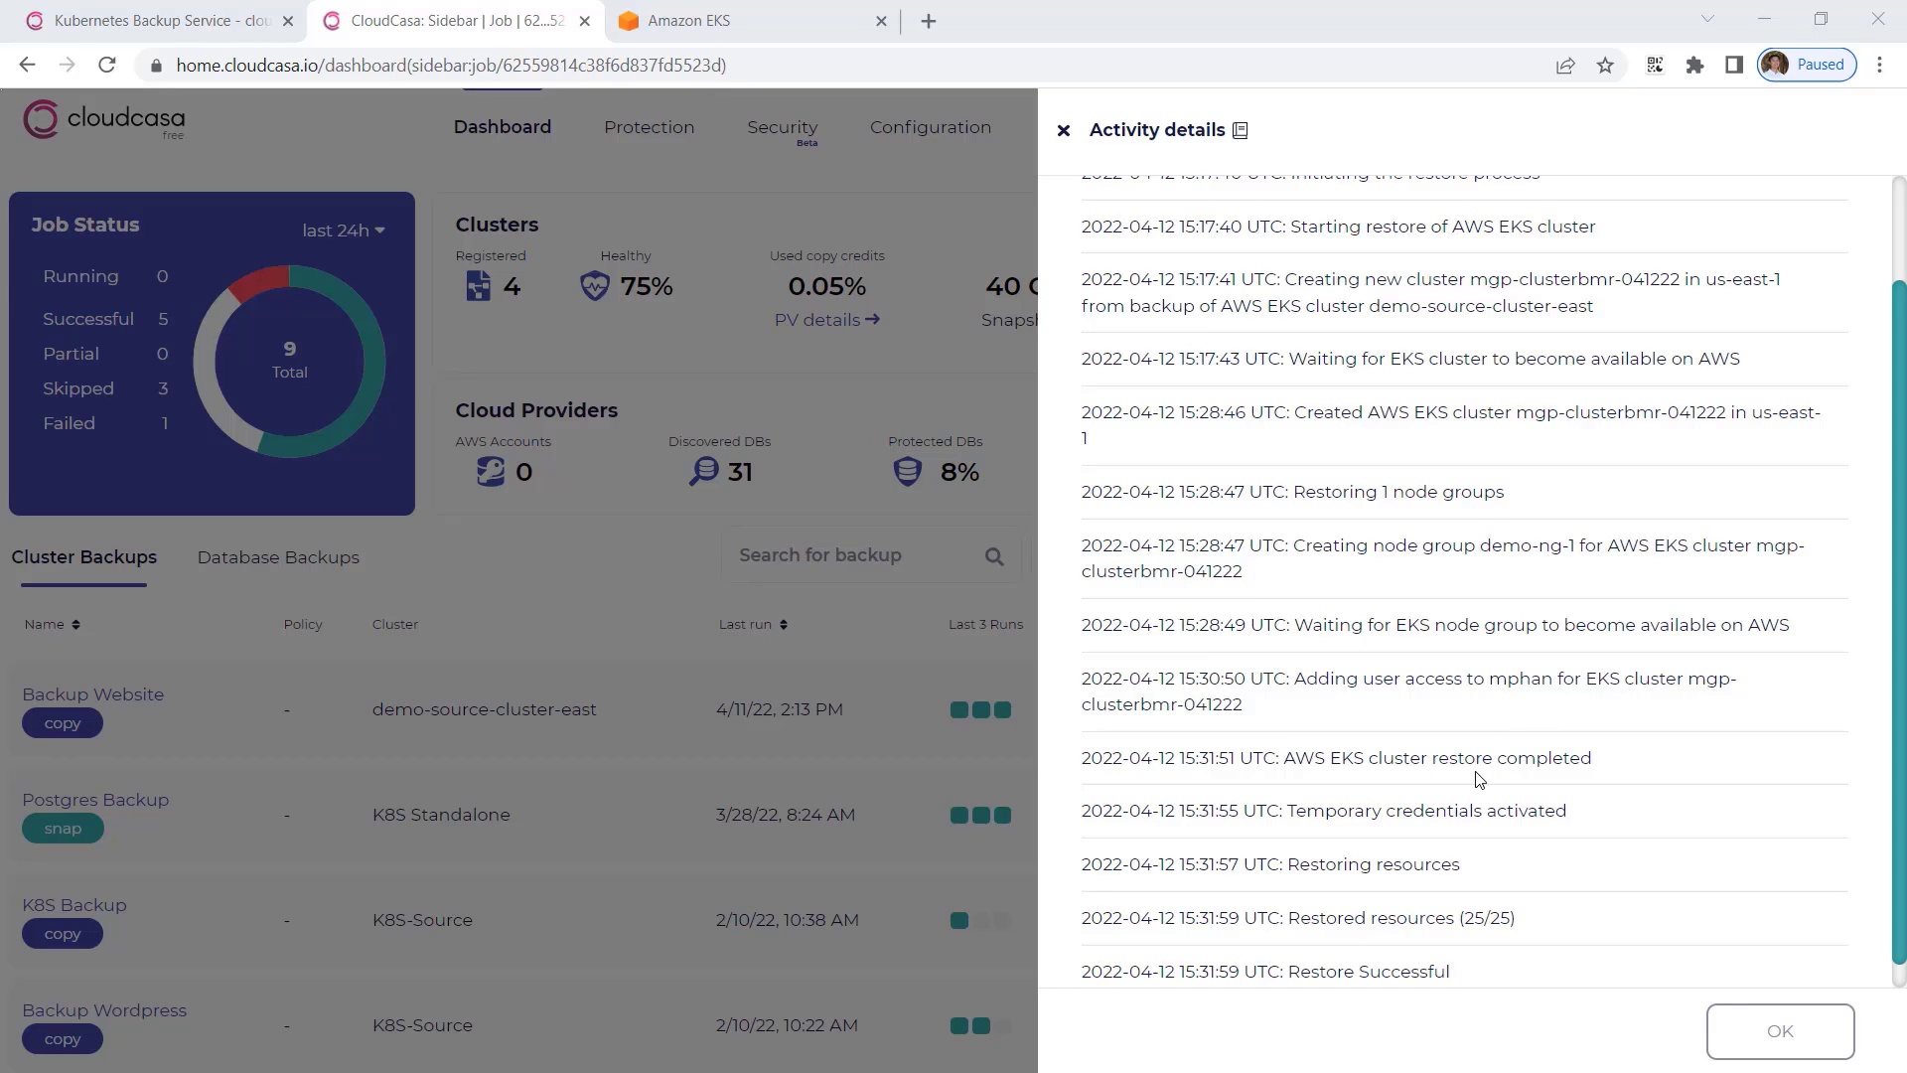
pyautogui.scroll(-1, 1476, 779)
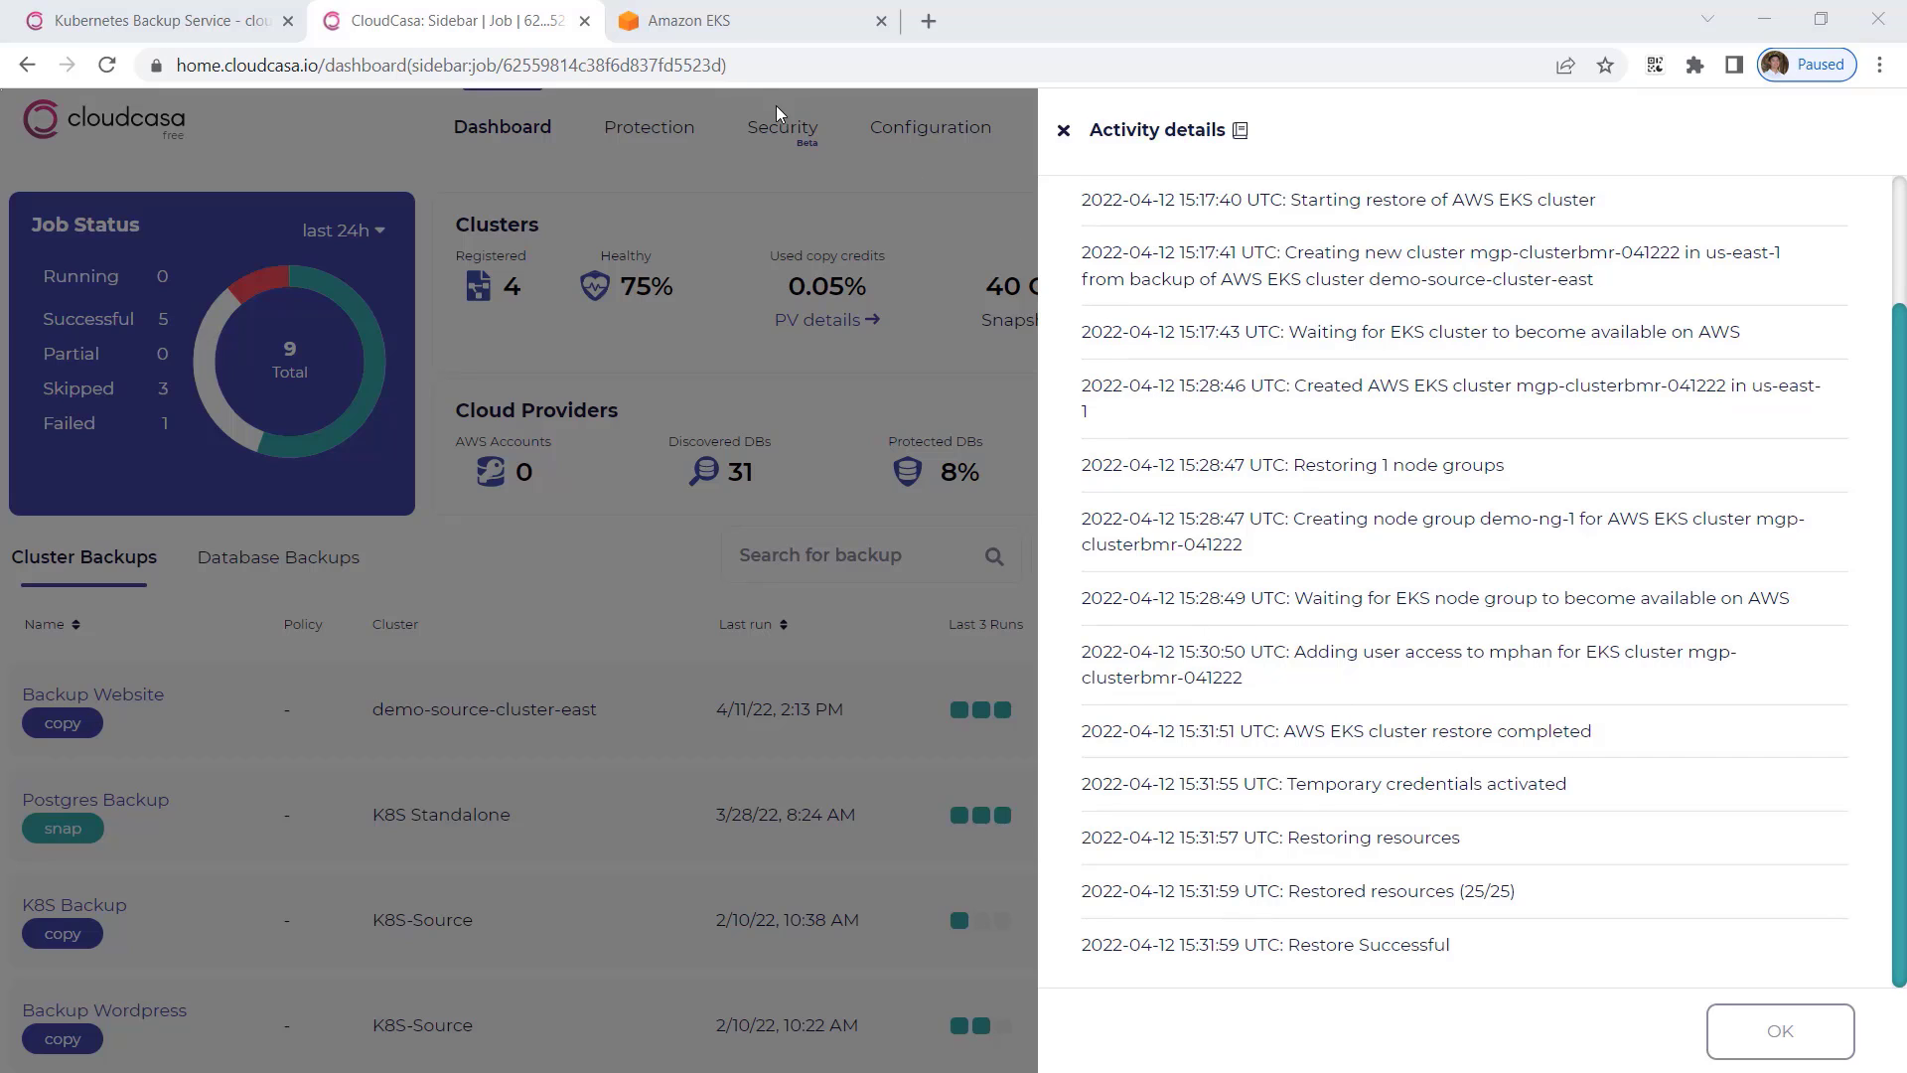
# Switch to the Amazon EKS console, refresh the cluster list, and copy the name of the mgp-clusterbmr-041222 cluster.
pyautogui.click(710, 20)
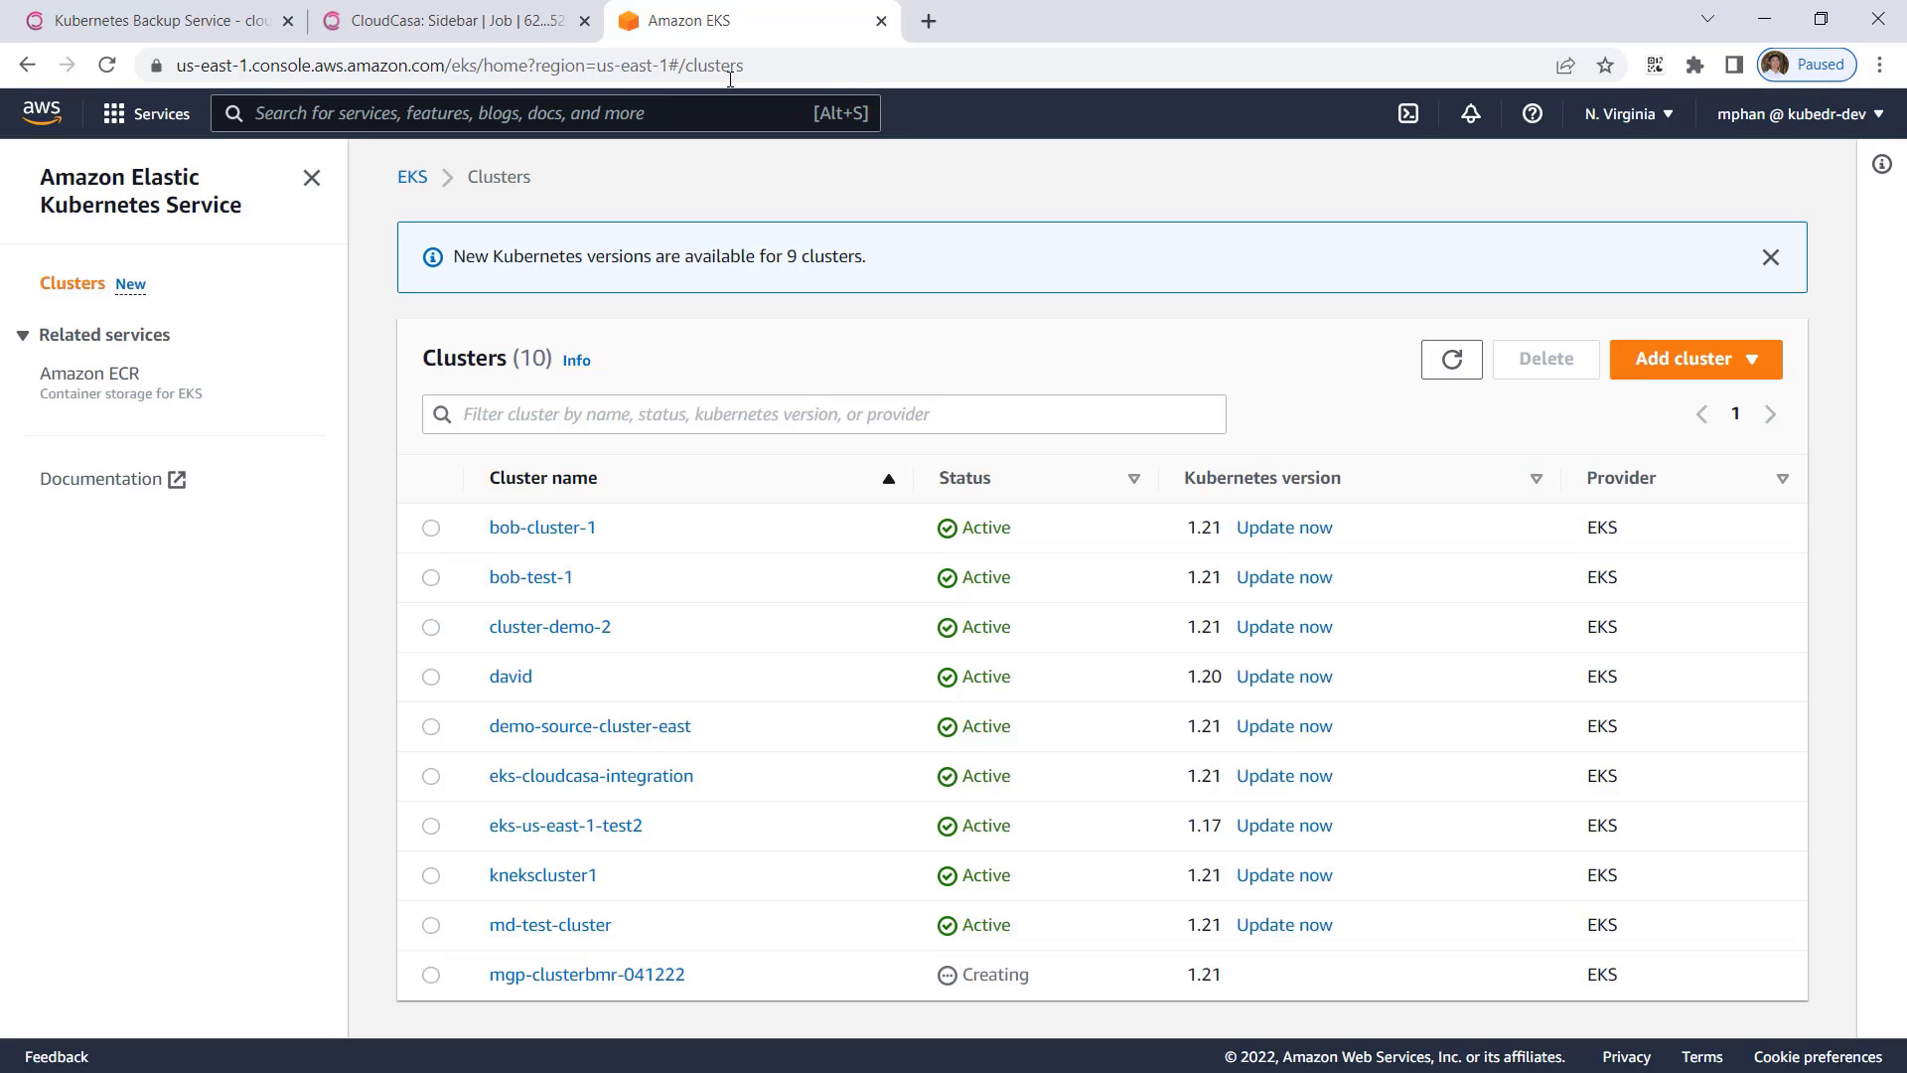
pyautogui.click(1452, 375)
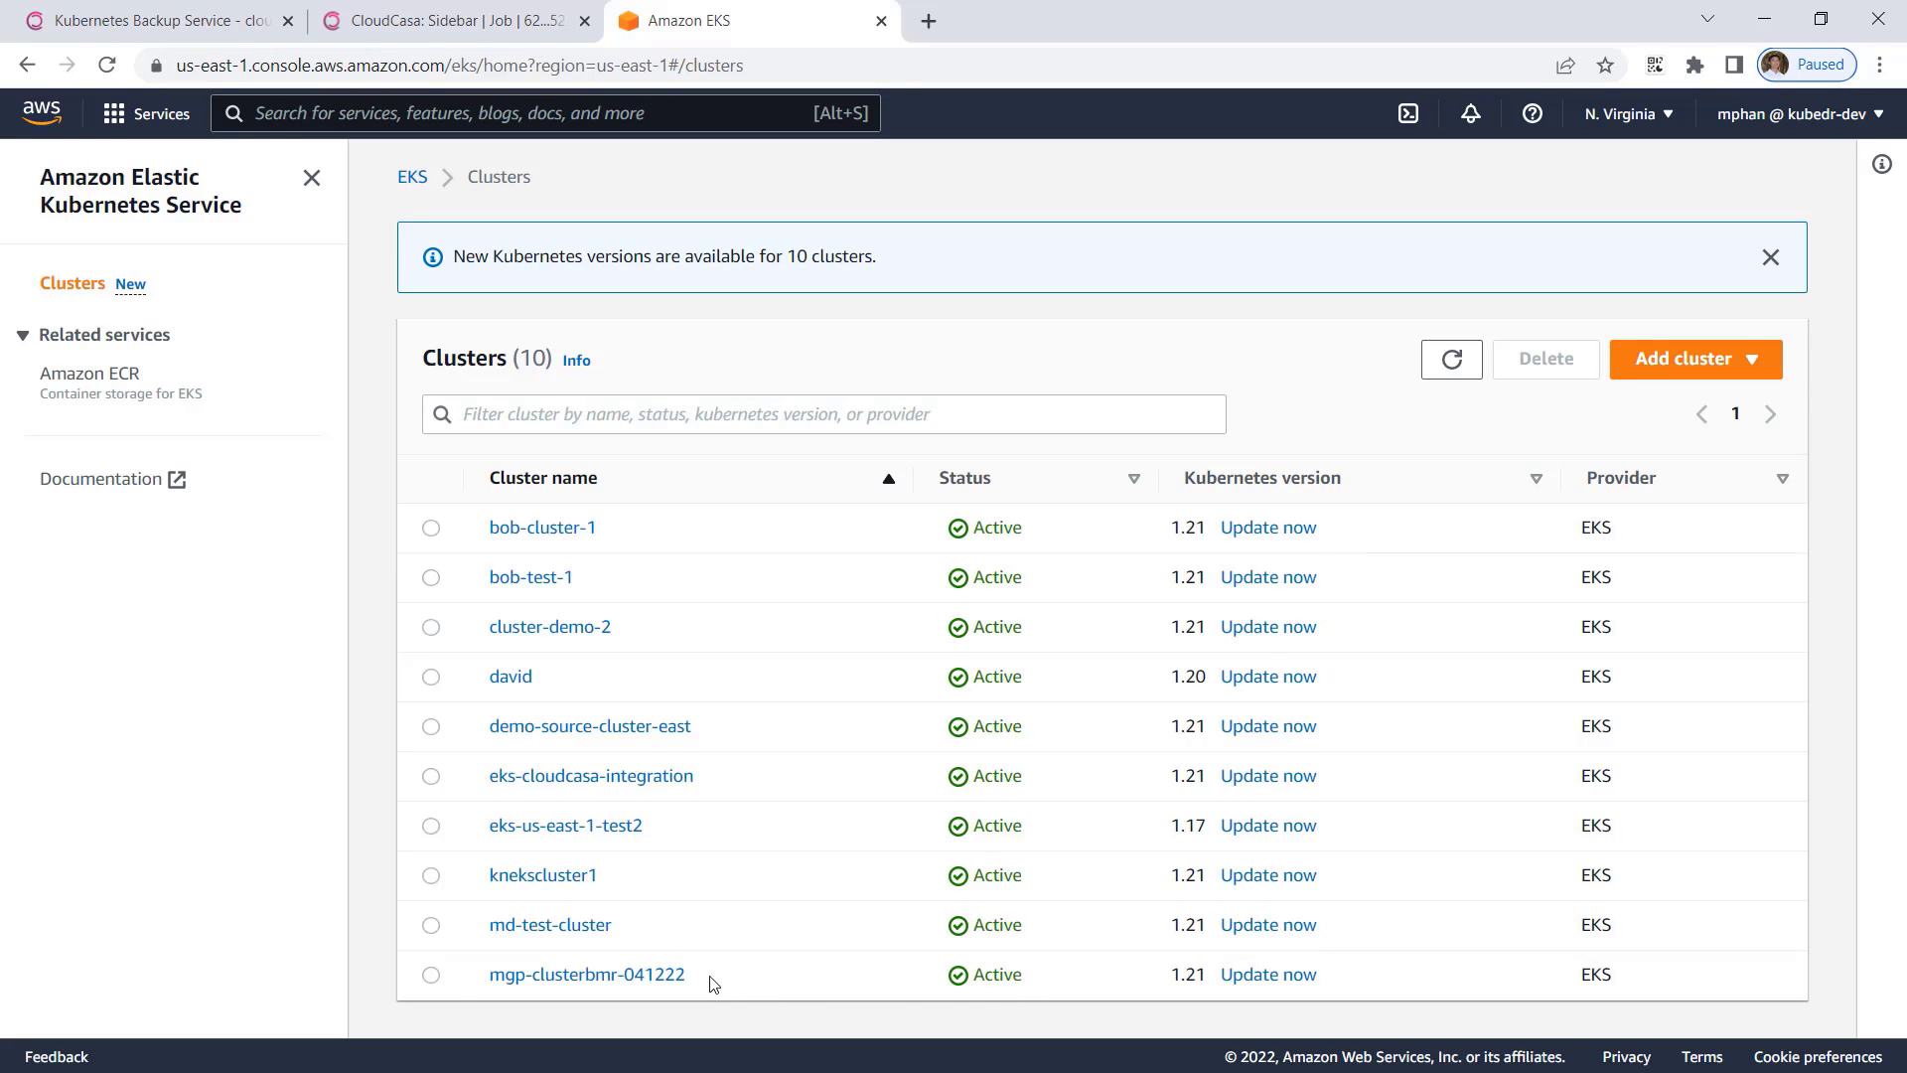
pyautogui.moveTo(687, 976); pyautogui.dragTo(522, 979)
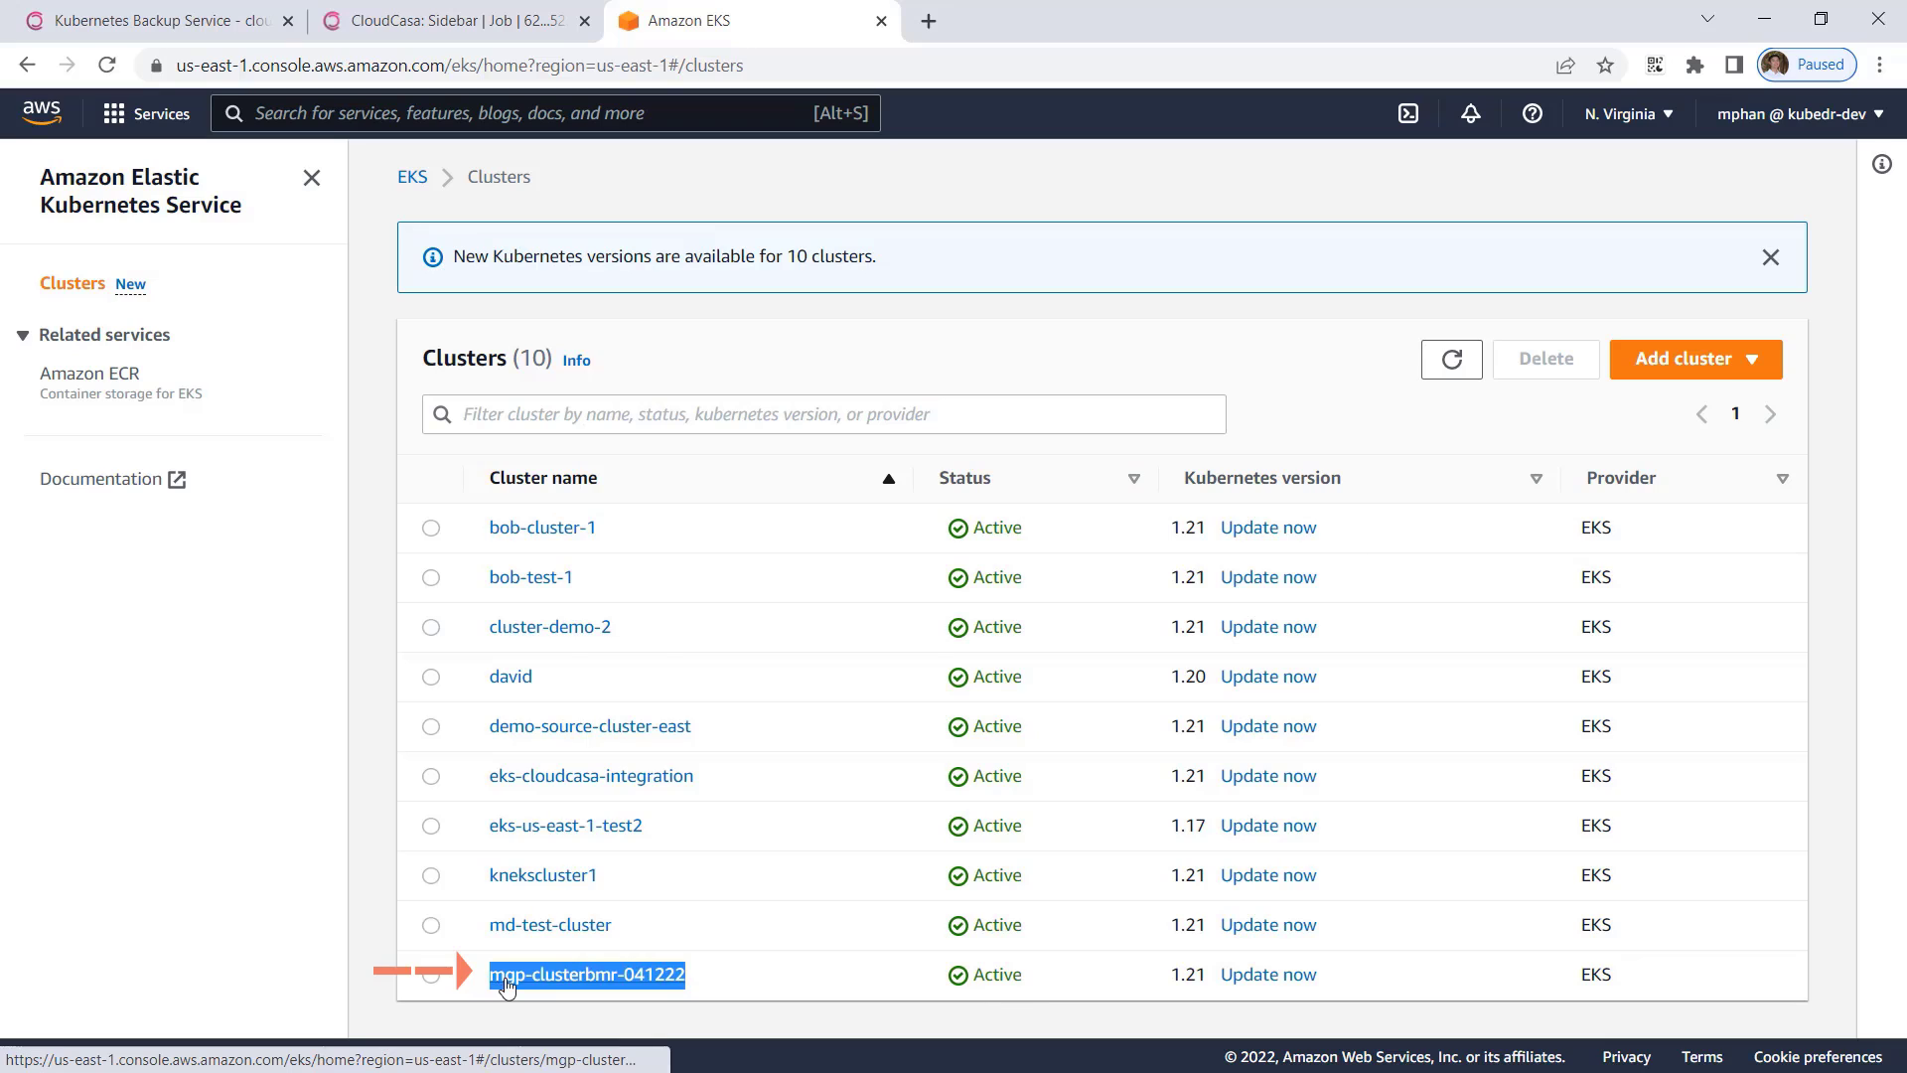
pyautogui.rightClick(499, 976)
pyautogui.click(580, 825)
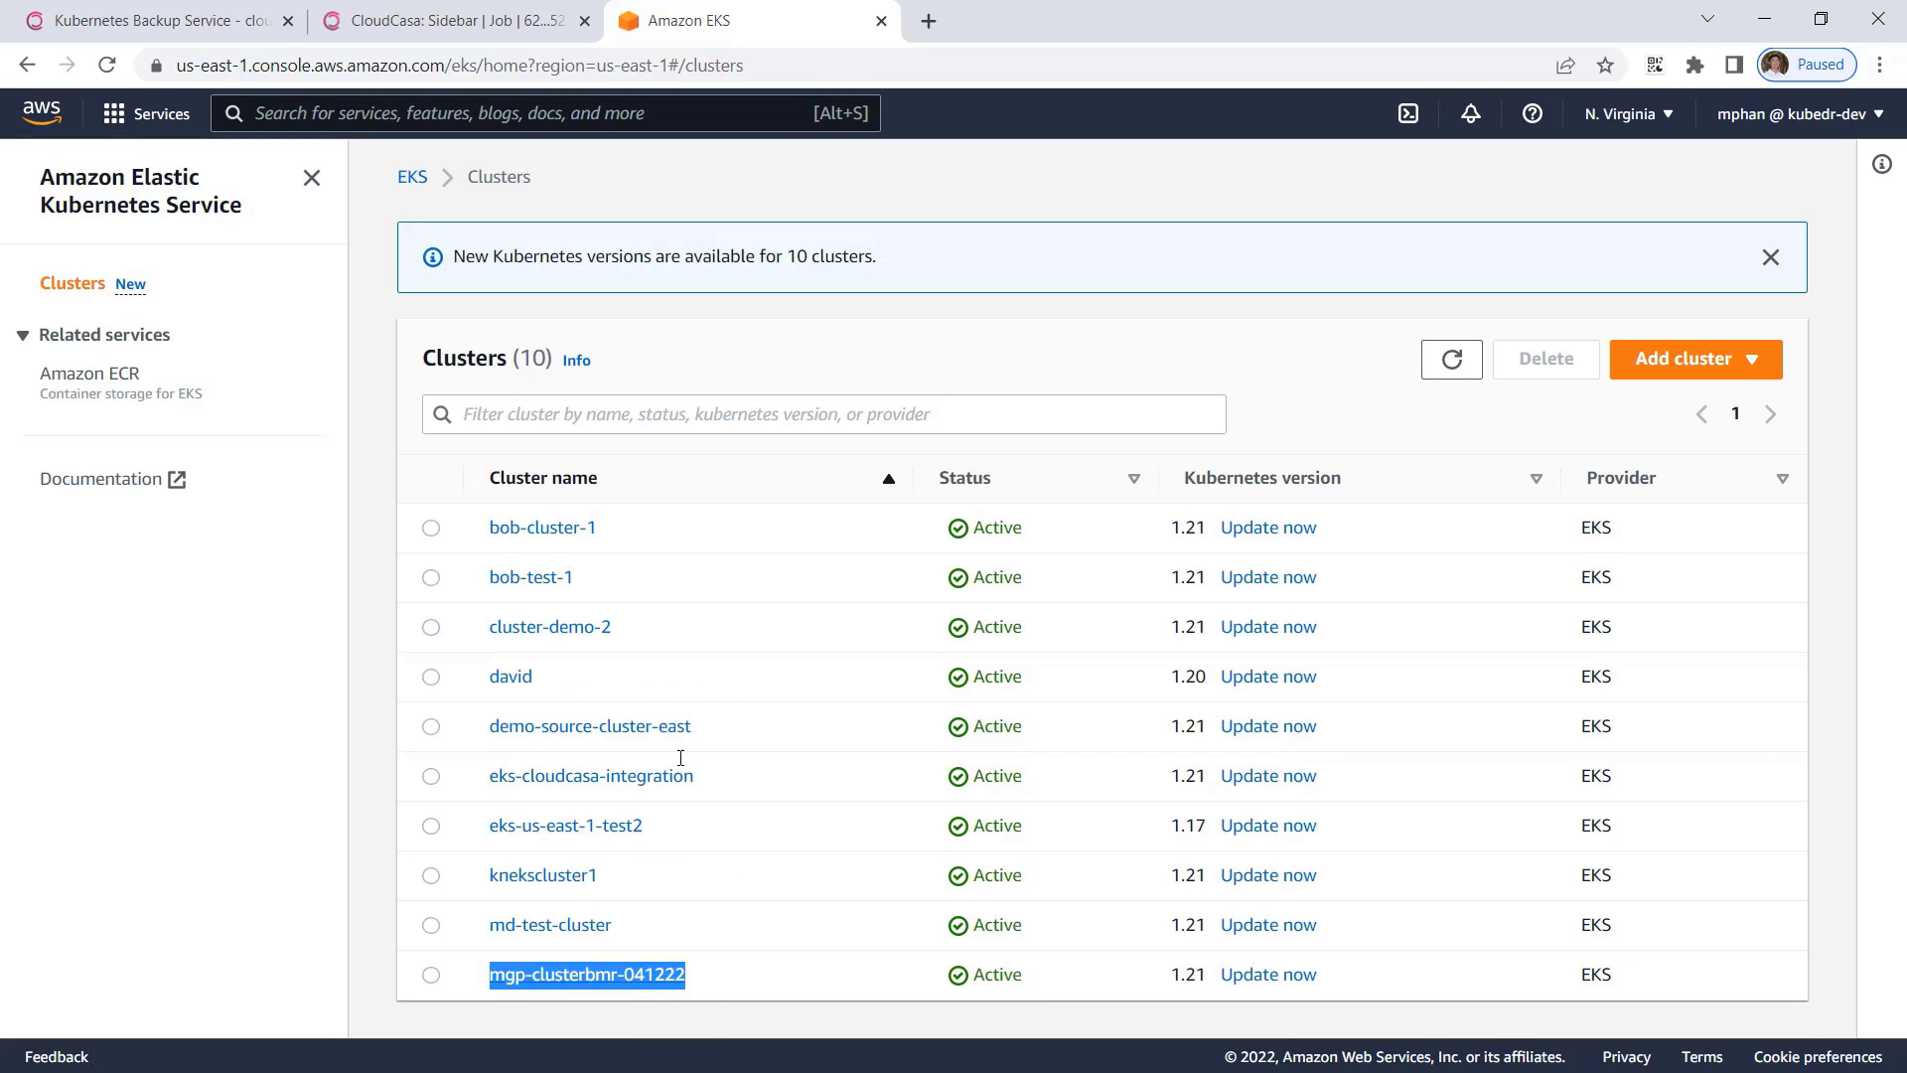
# Return to CloudCasa, close the restore job's activity details, and view the list of protected clusters.
pyautogui.click(453, 28)
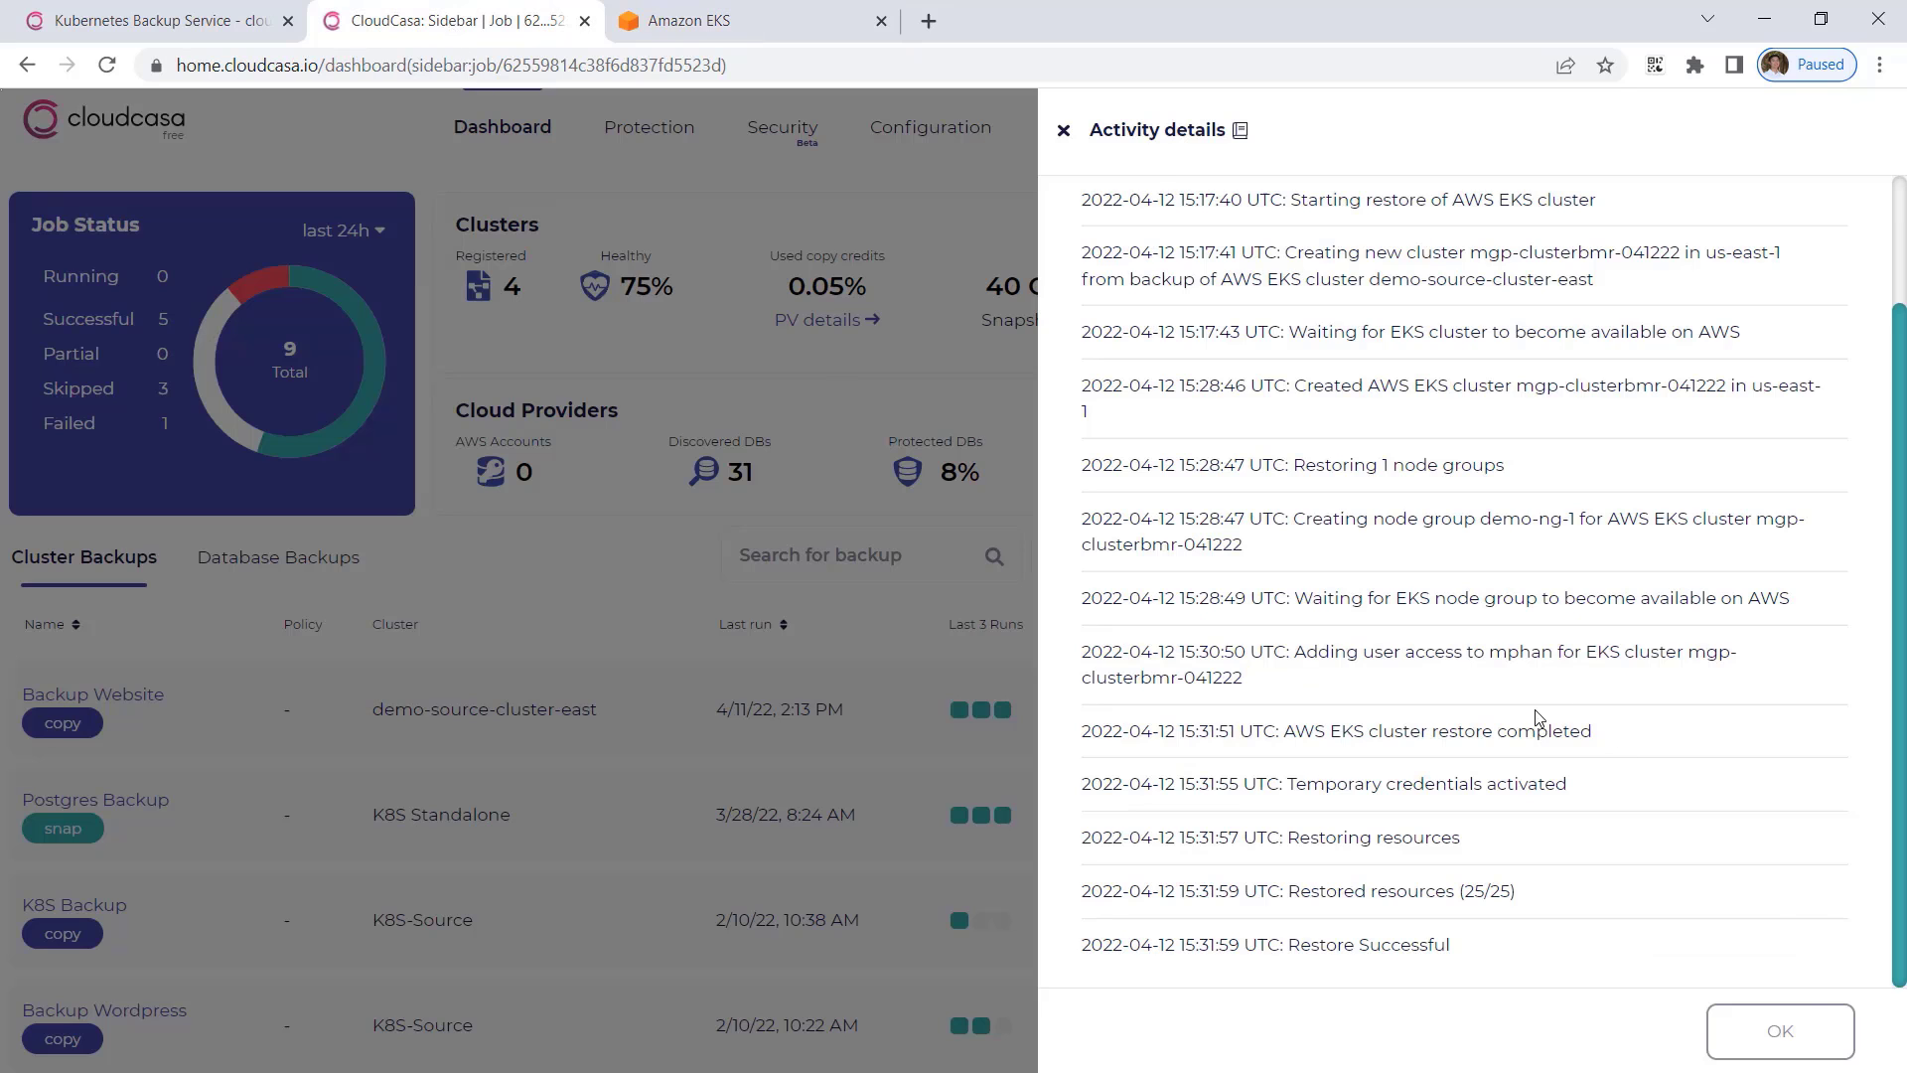
pyautogui.click(1793, 1023)
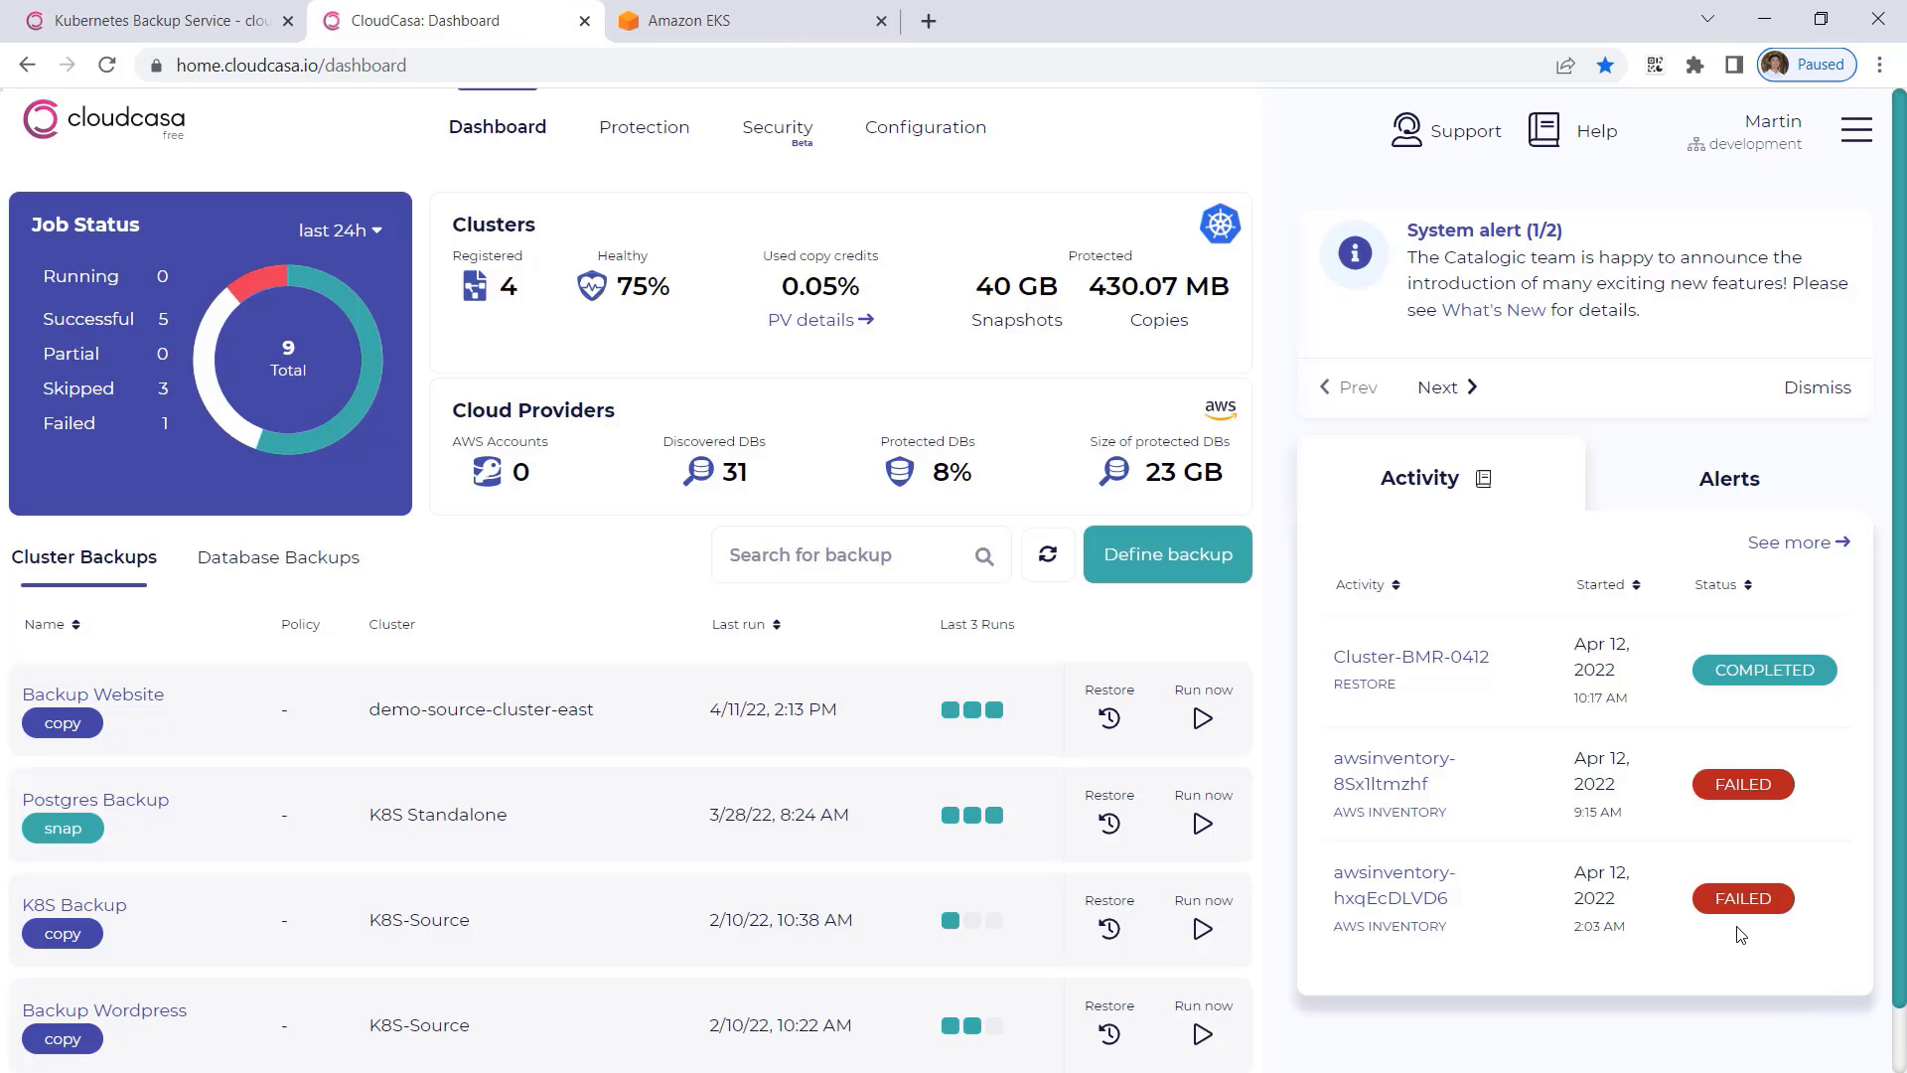
pyautogui.click(640, 127)
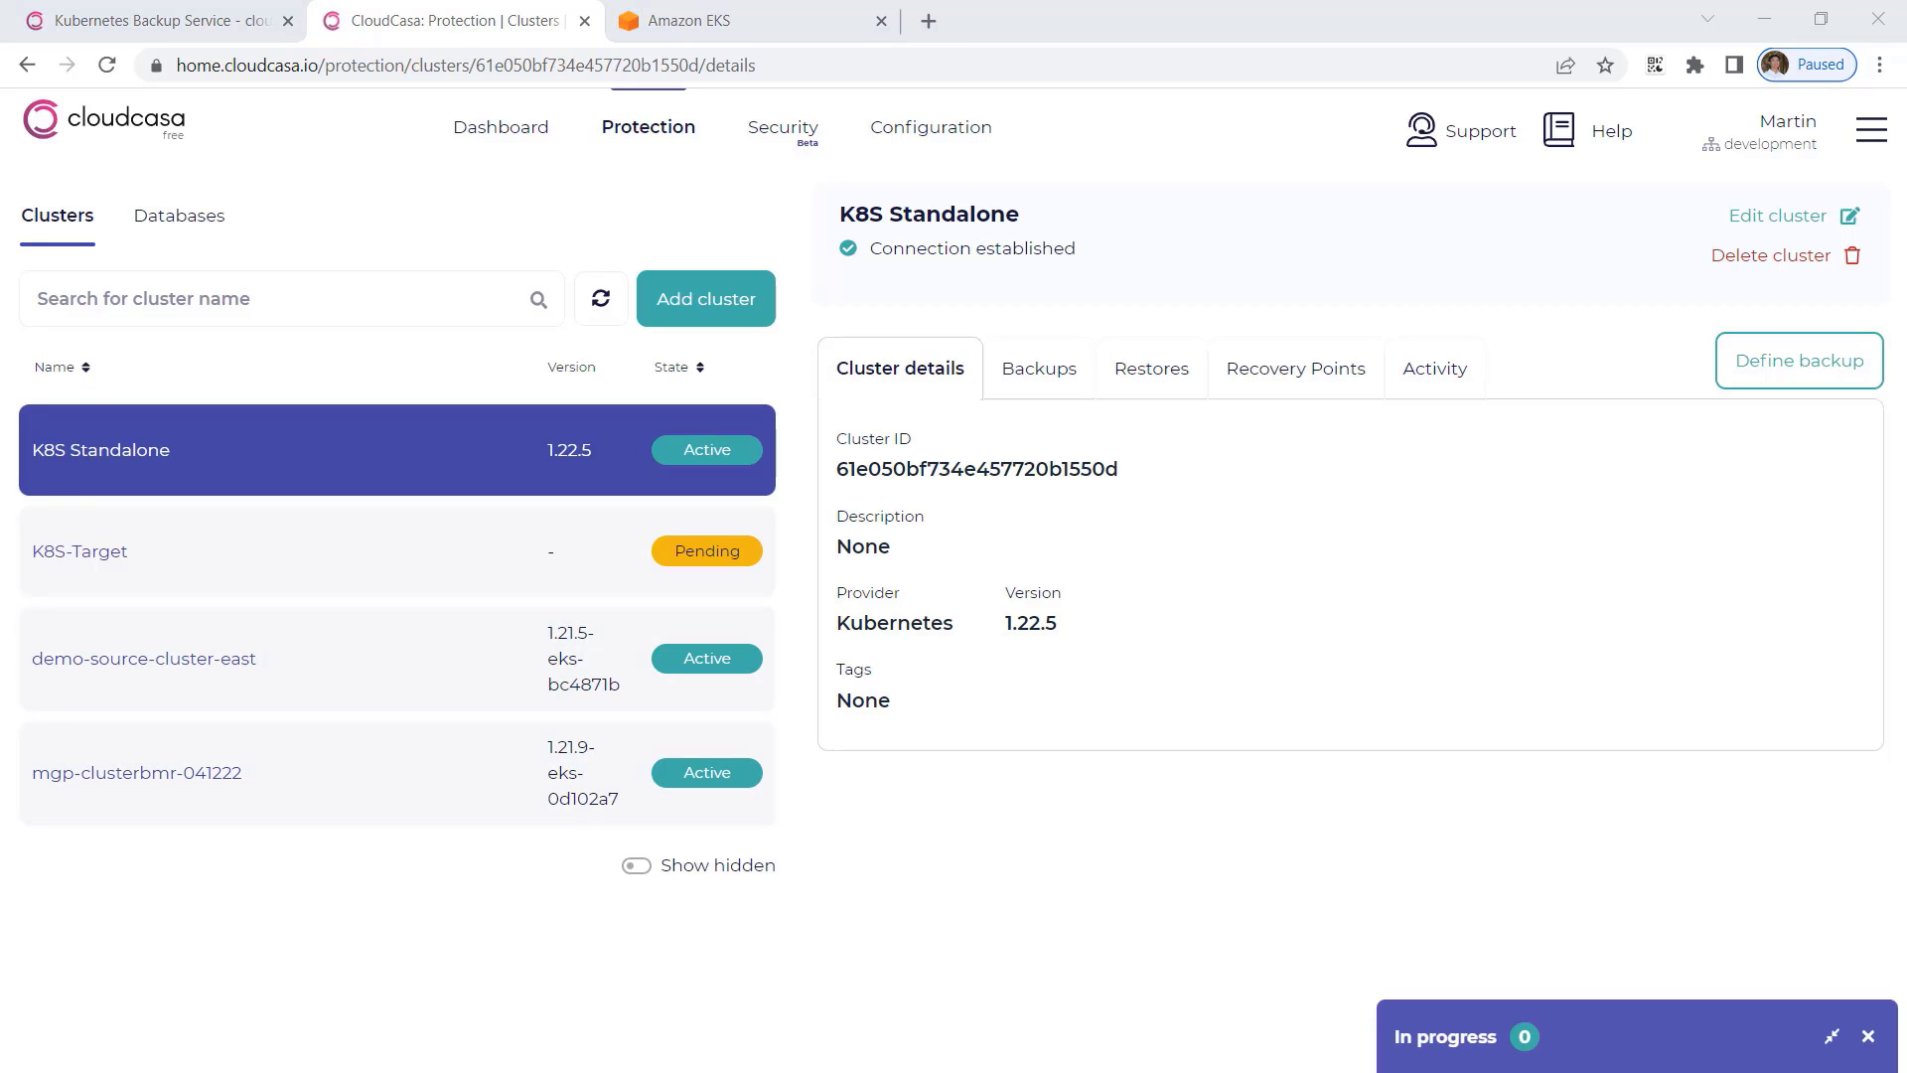
# In the Linux terminal, add the new cluster's context by running aws eks update-kubeconfig --name mgp-clusterbmr-041222.
pyautogui.hotkey('ctrl', 'r')
pyautogui.write('upd')
pyautogui.press('End')
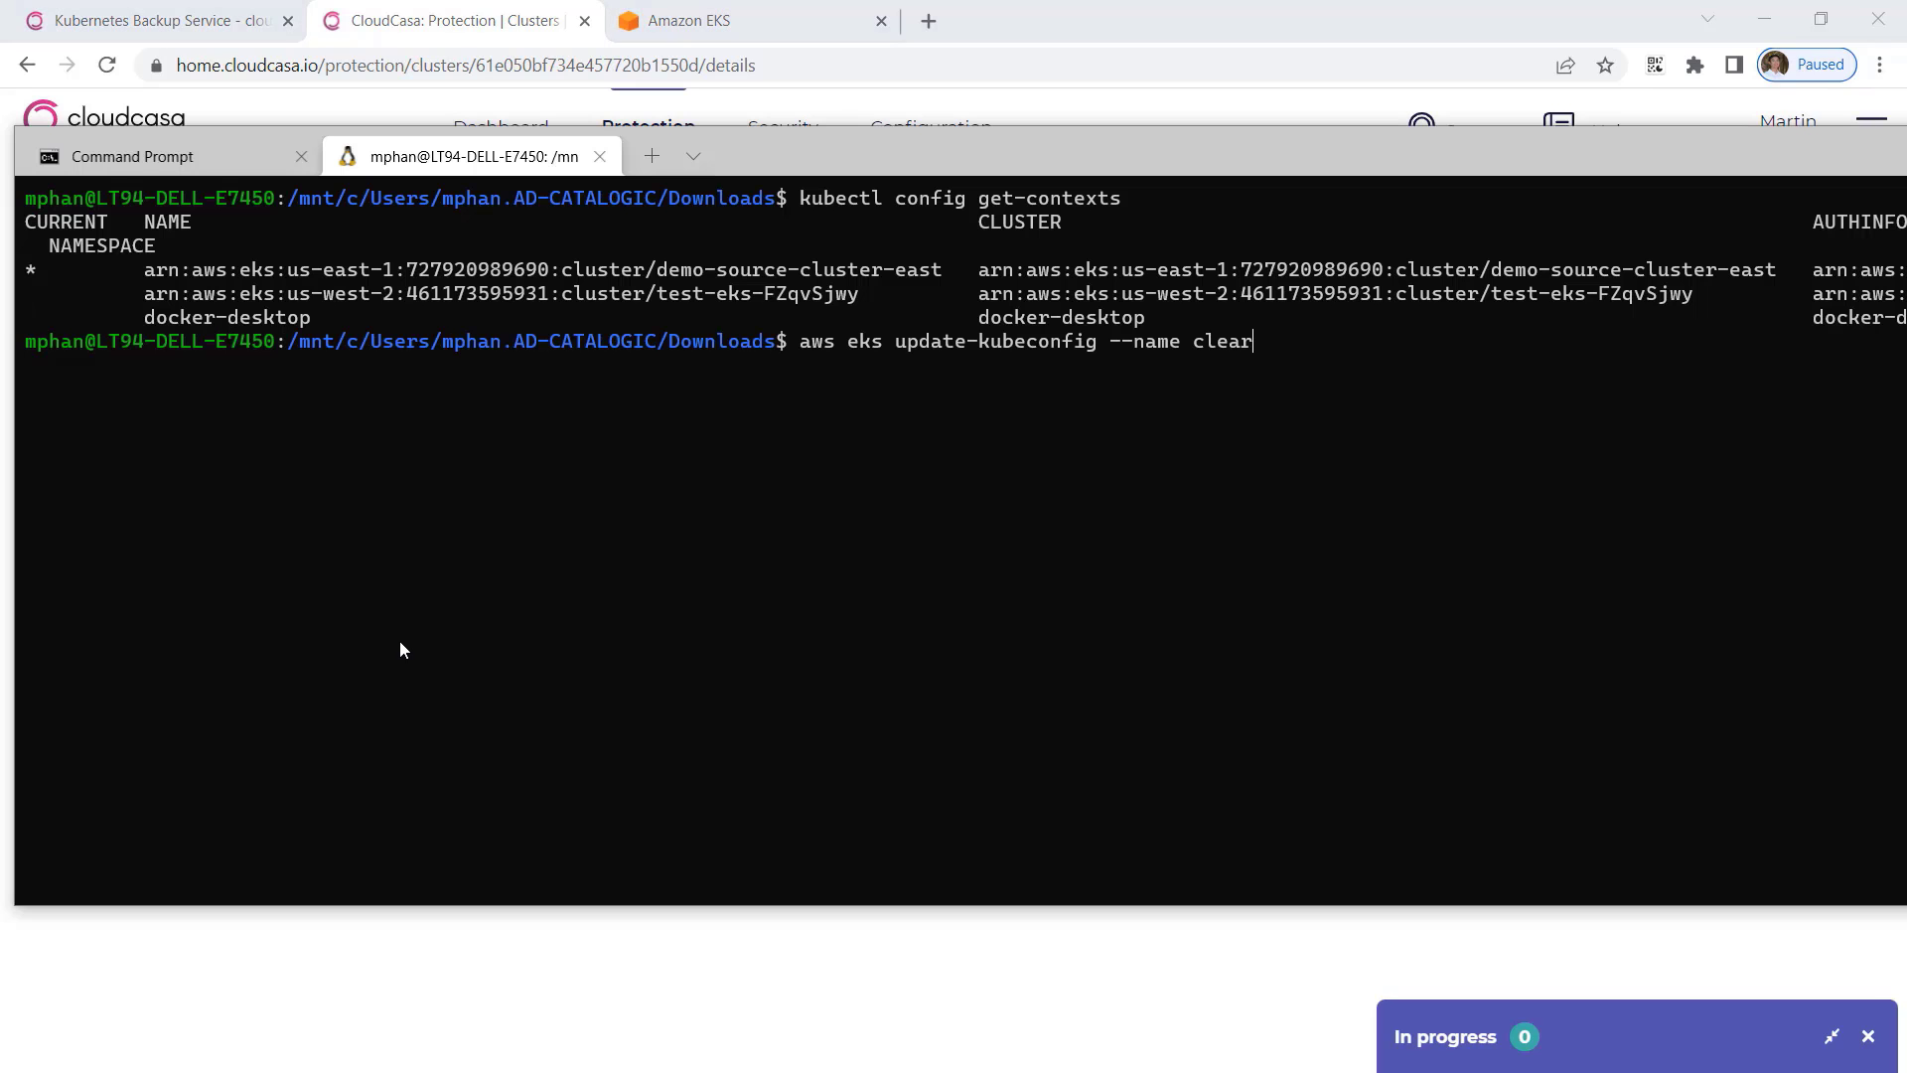
pyautogui.press('BackSpace')
pyautogui.press('BackSpace')
pyautogui.press('BackSpace')
pyautogui.press('BackSpace')
pyautogui.press('BackSpace')
pyautogui.hotkey('ctrl', 'v')
pyautogui.press('Return')
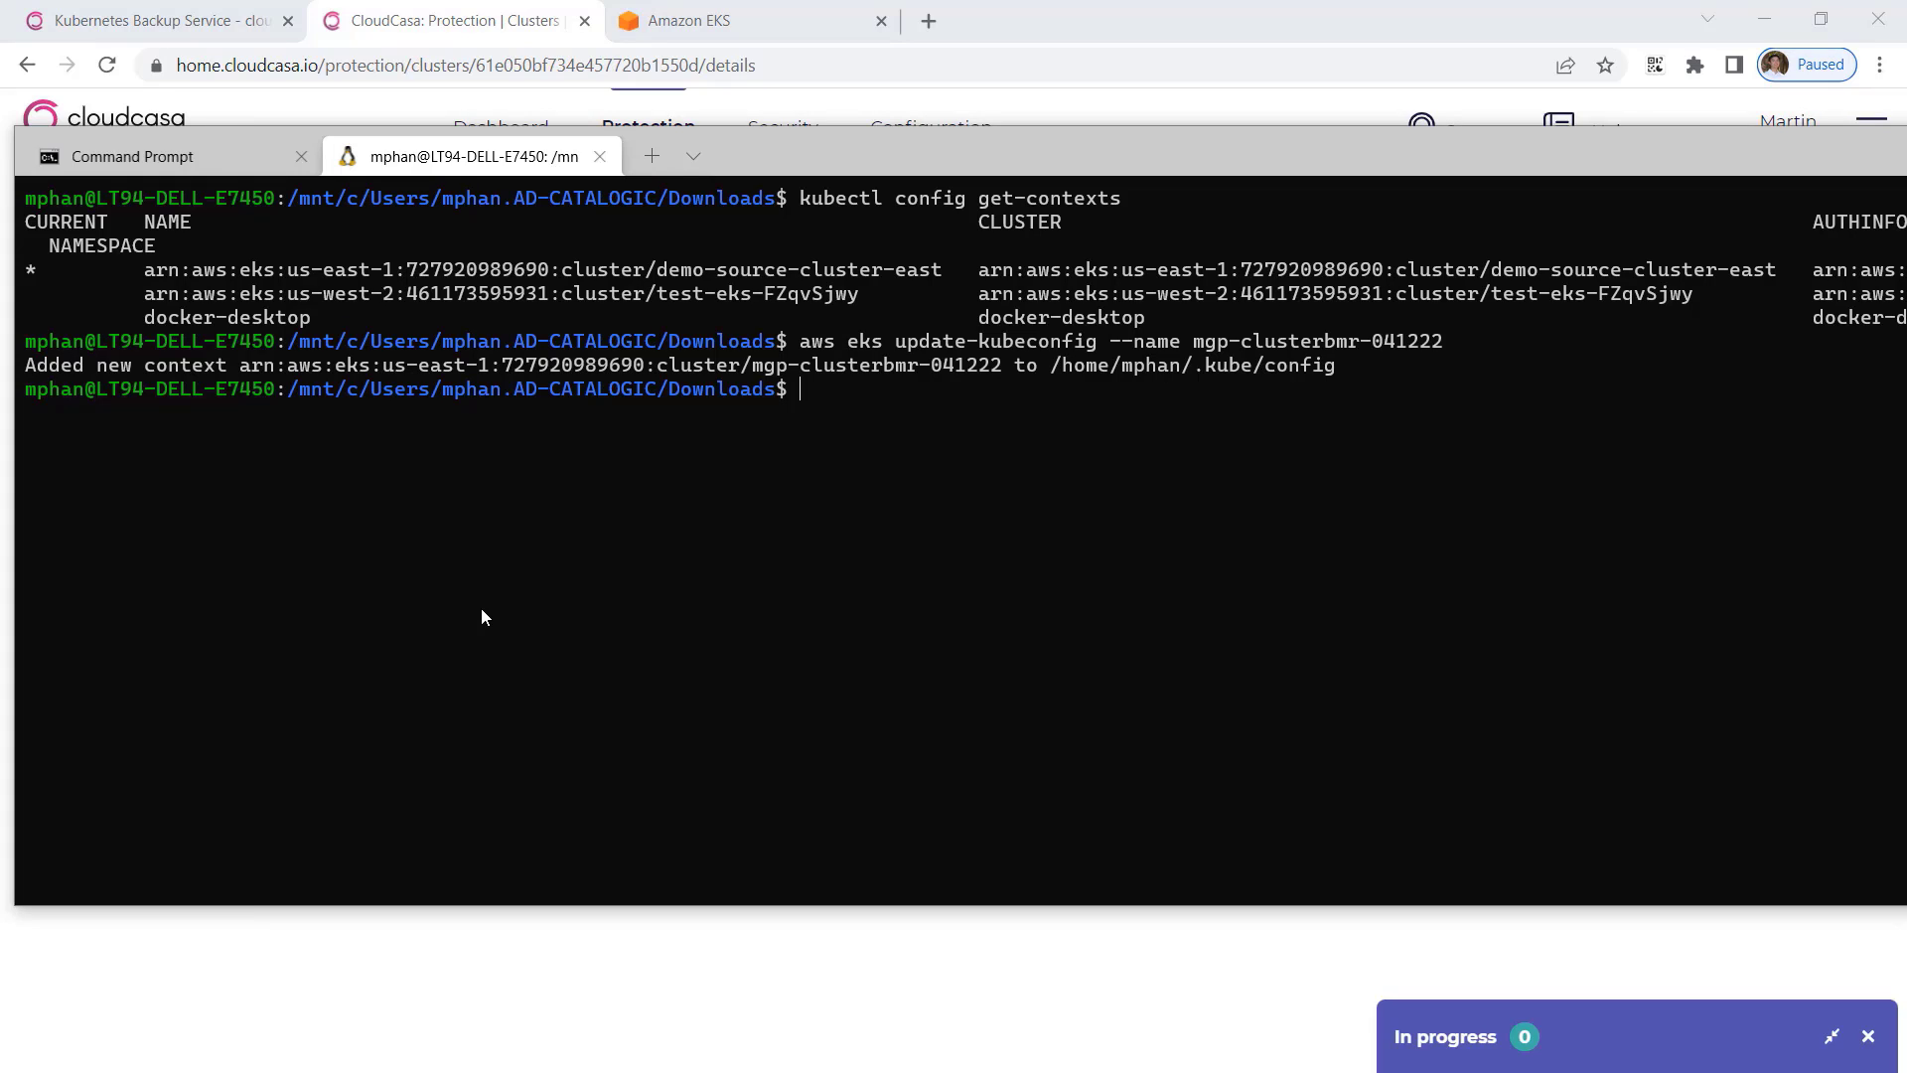
# List the nodes of the restored cluster with kubectl get nodes.
pyautogui.write('kubectl nodes')
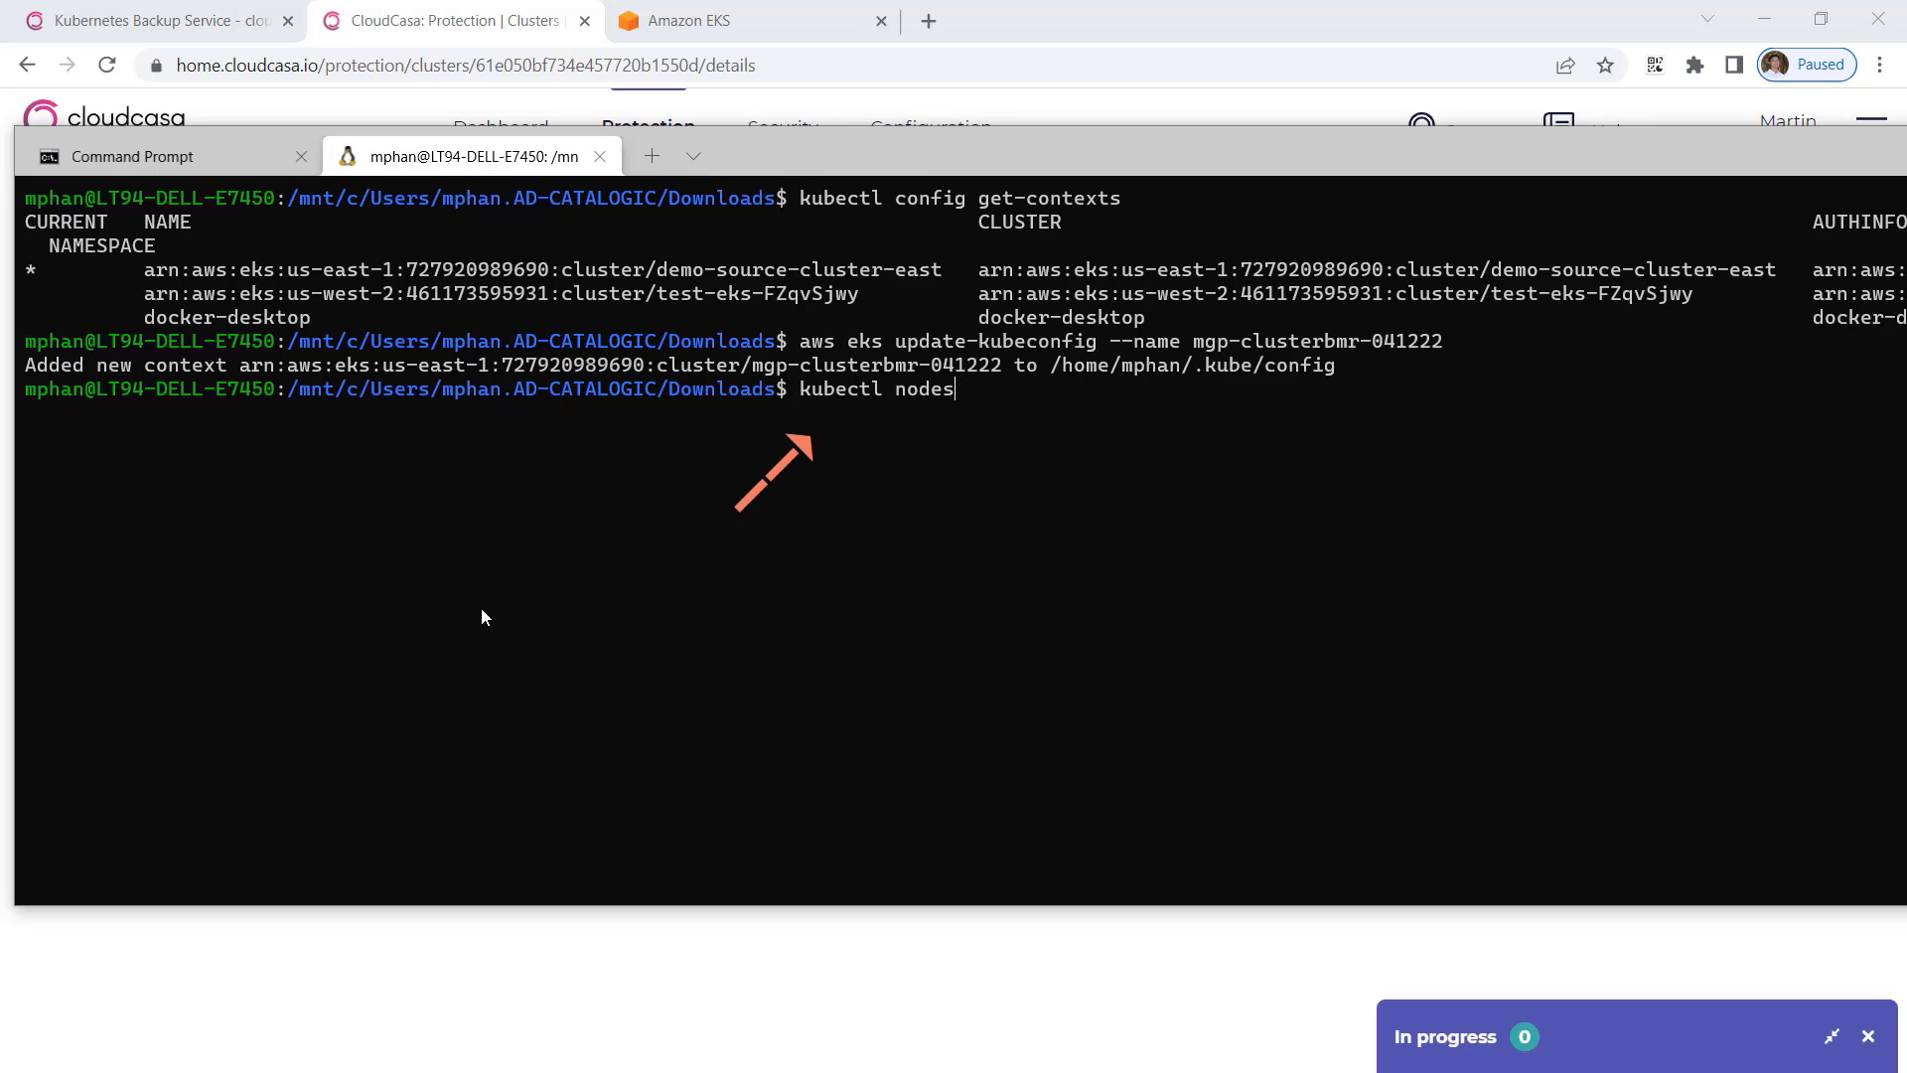
pyautogui.press('BackSpace')
pyautogui.press('BackSpace')
pyautogui.press('BackSpace')
pyautogui.press('BackSpace')
pyautogui.press('BackSpace')
pyautogui.write('get nodes')
pyautogui.press('Return')
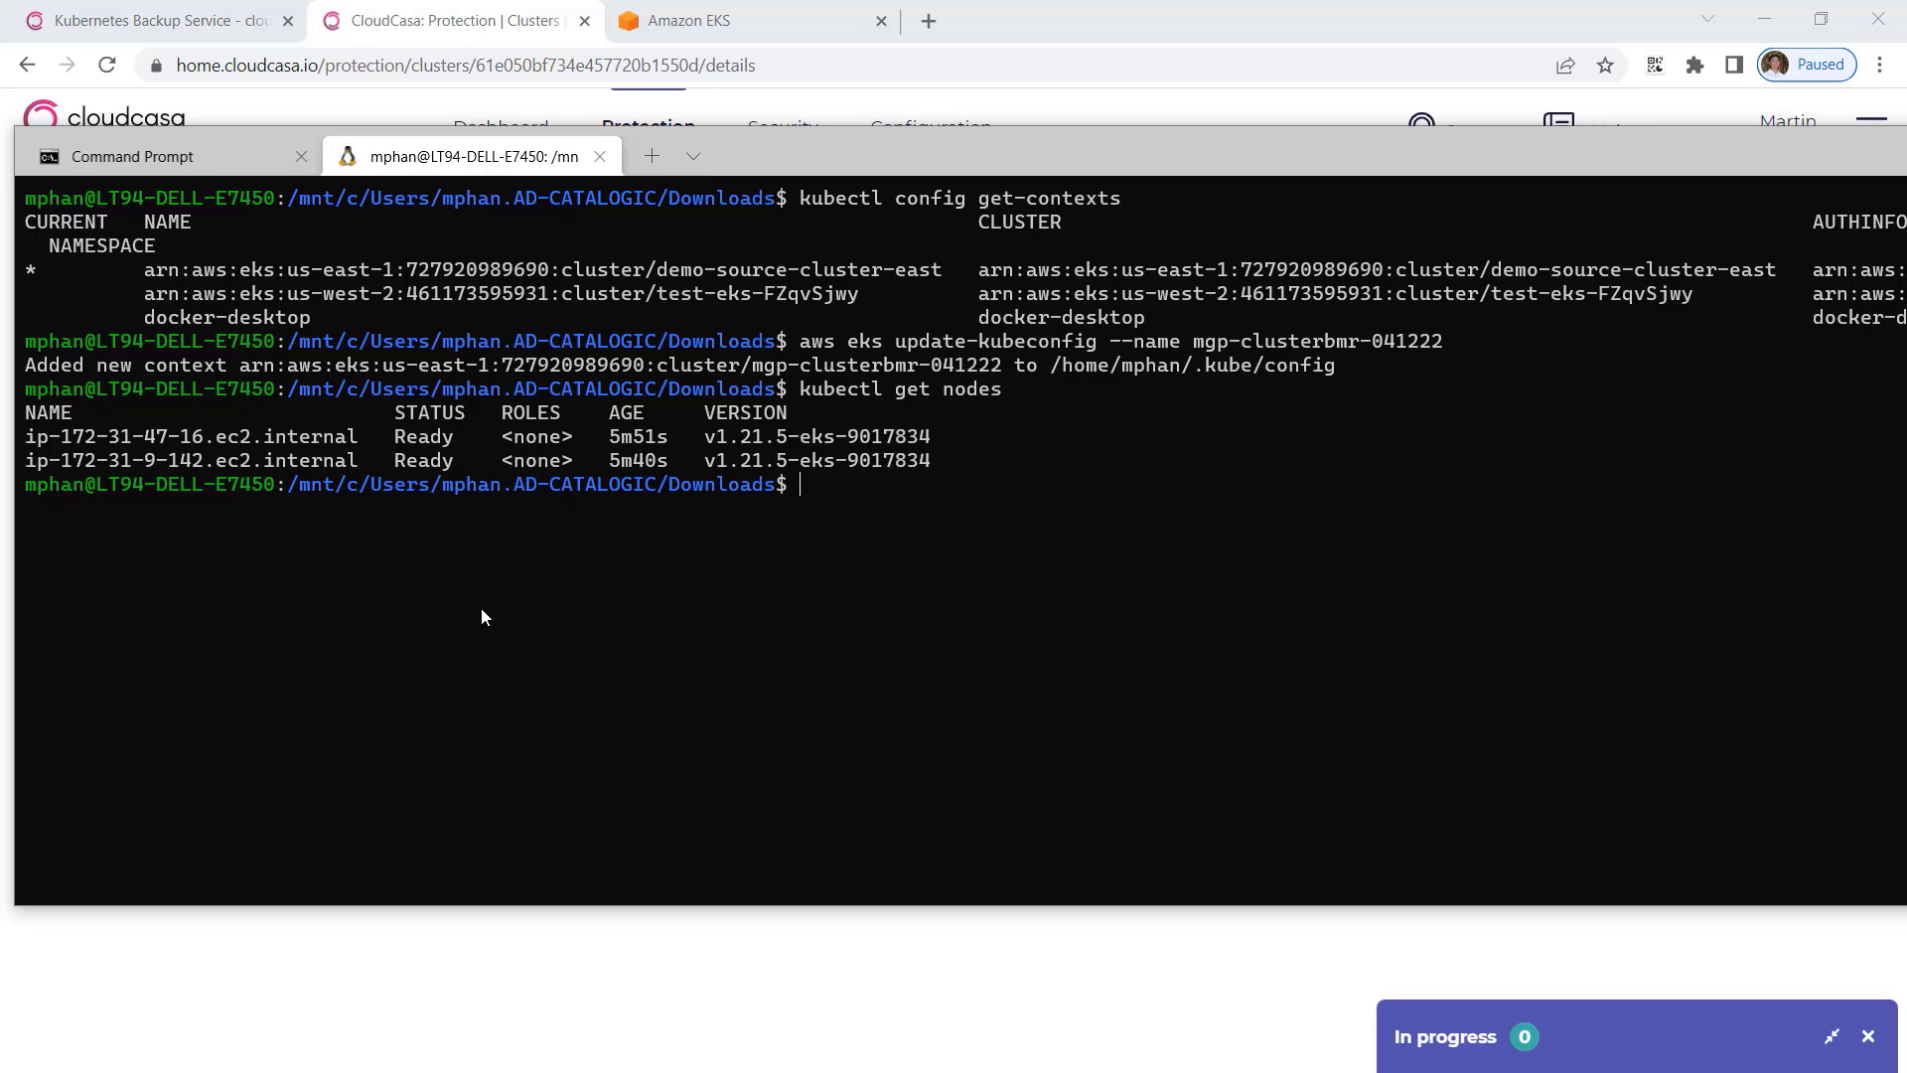
# List the pods and the persistent volume claims in all namespaces with kubectl get pods -A and kubectl get pvc -A.
pyautogui.write('kubectl get pods -A')
pyautogui.press('Return')
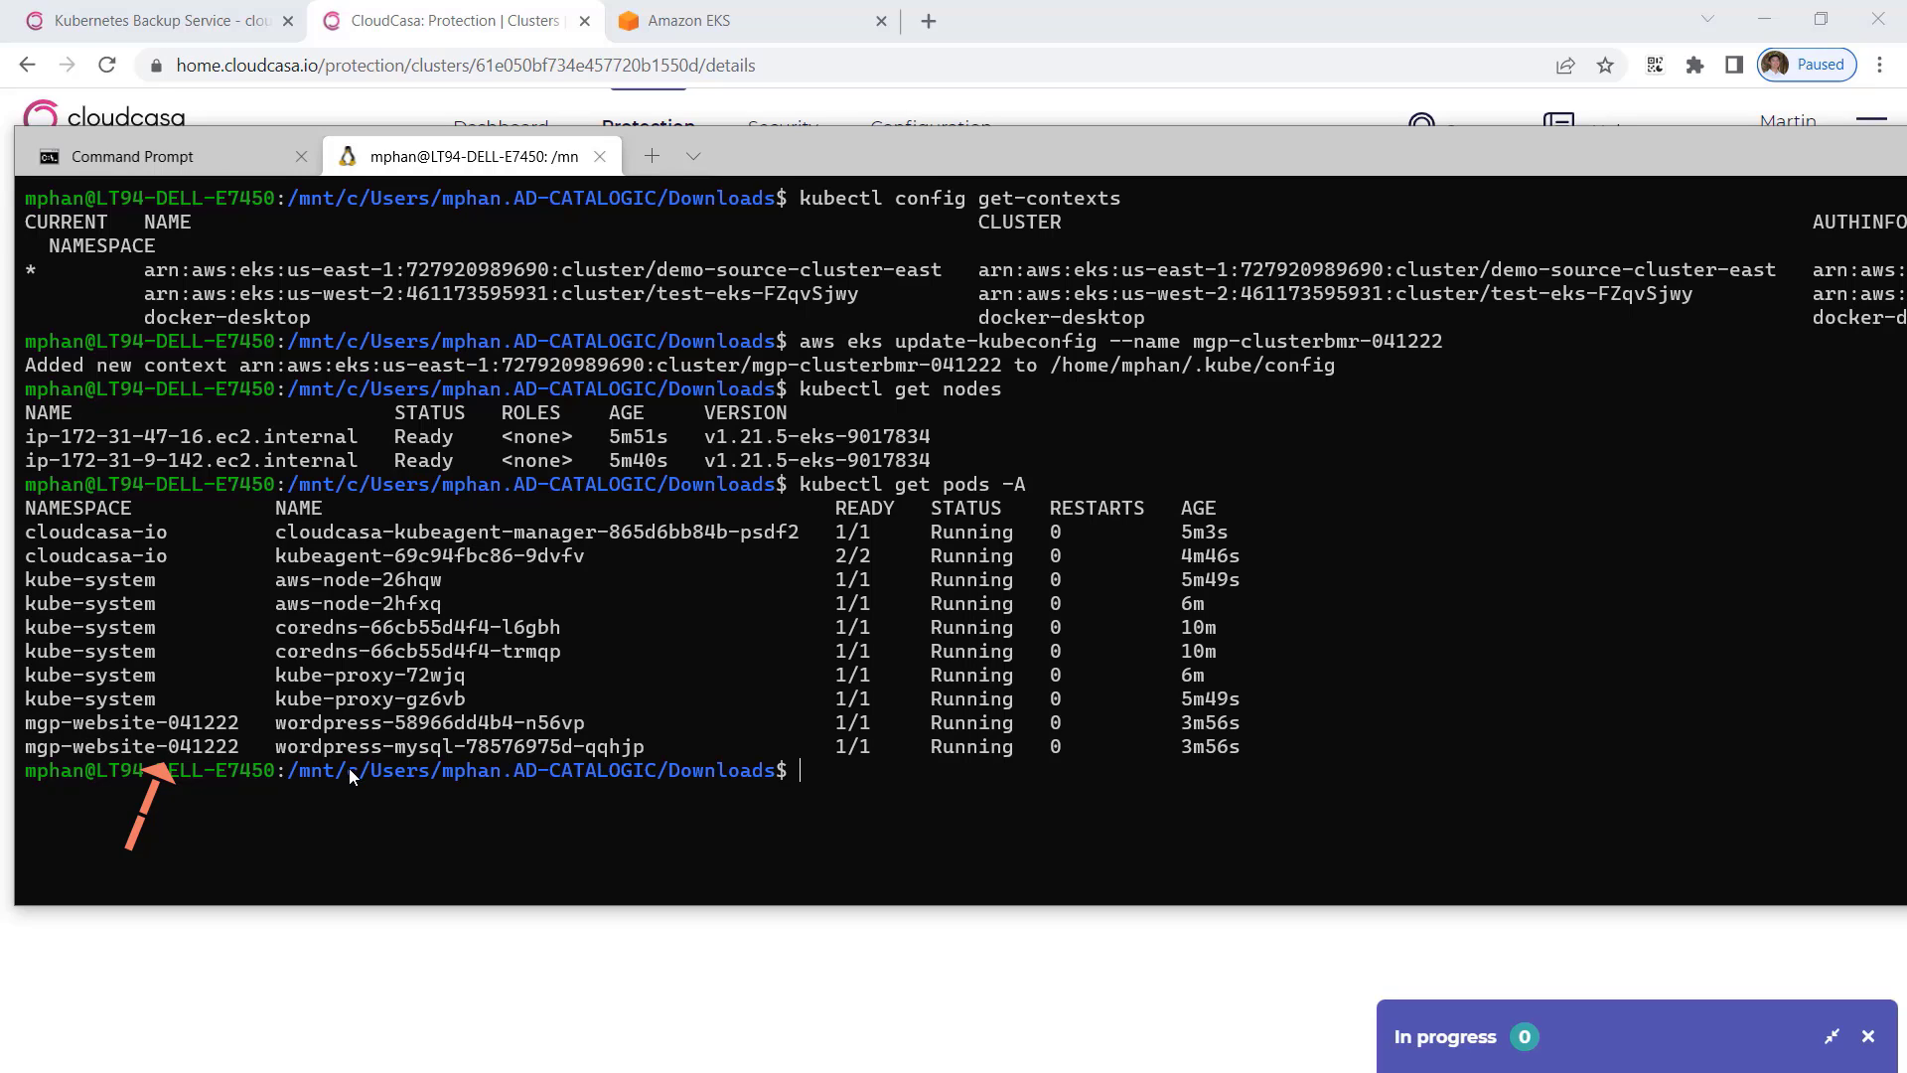
pyautogui.write('kubectl get ')
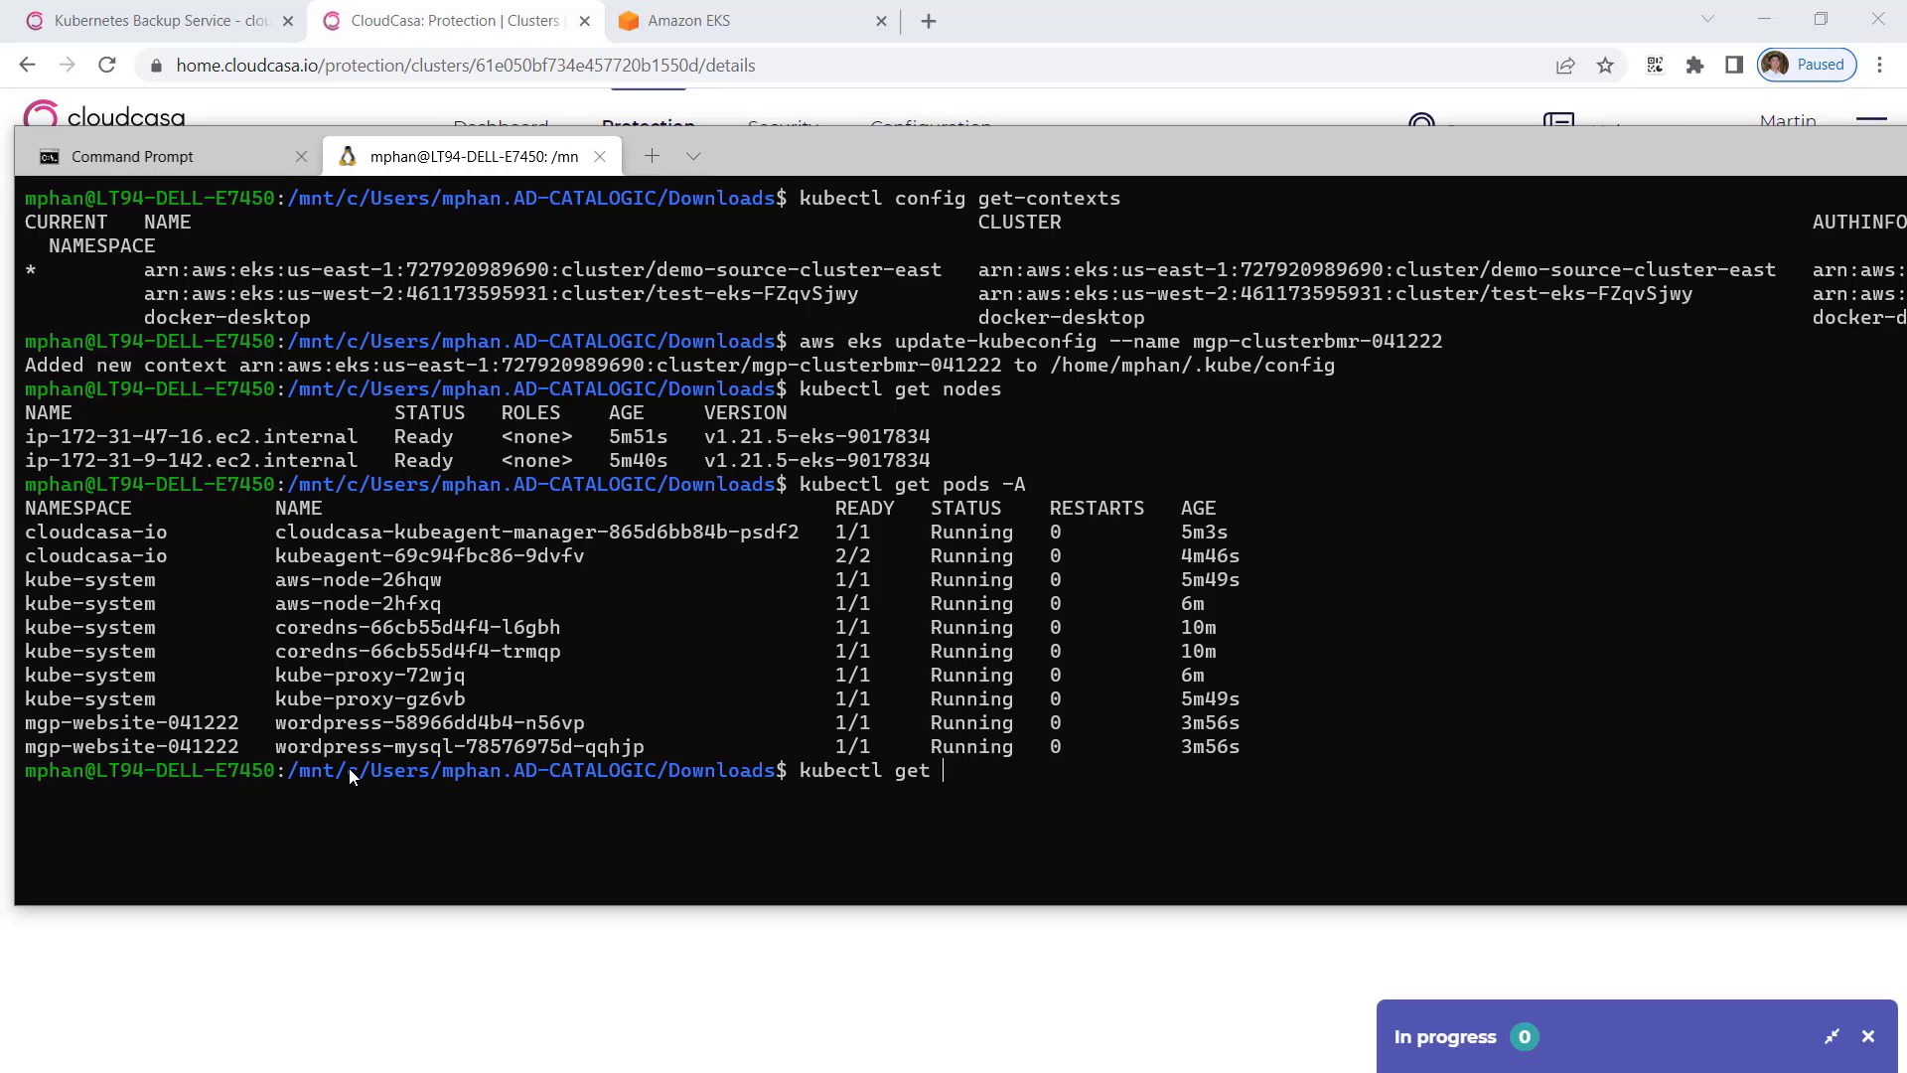
pyautogui.write('pvc -A')
pyautogui.press('Return')
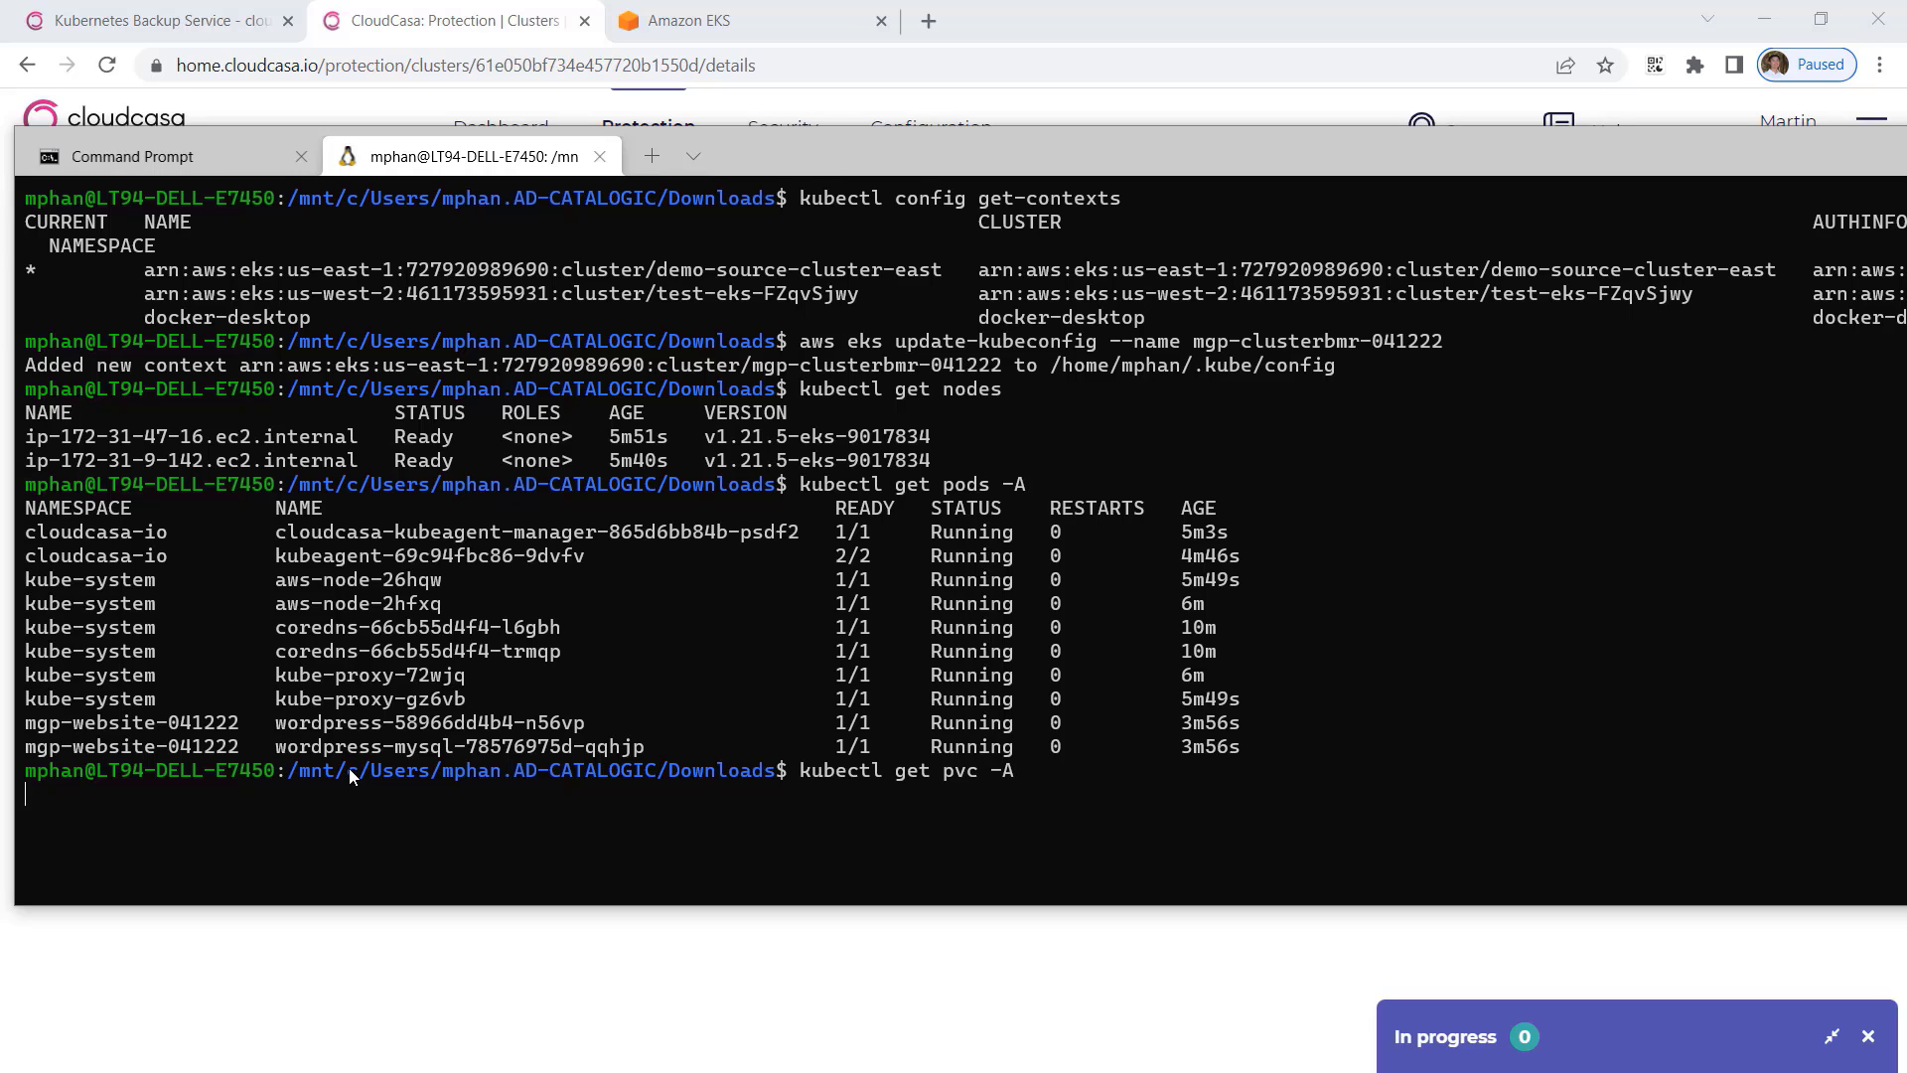